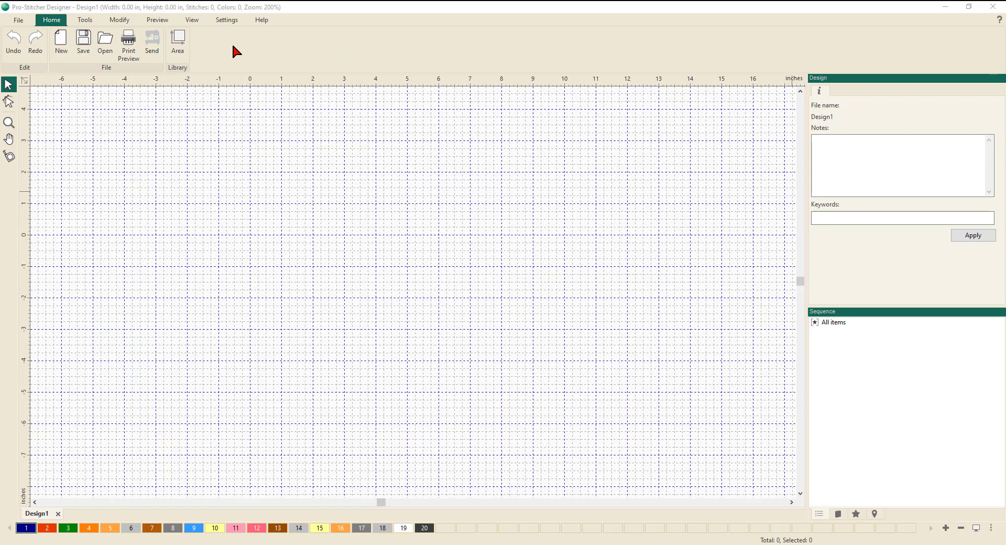
# Draw a cursive name as one continuous outline with the Pencil tool, about 11.7 in wide and 4.3 in high.
pyautogui.click(85, 21)
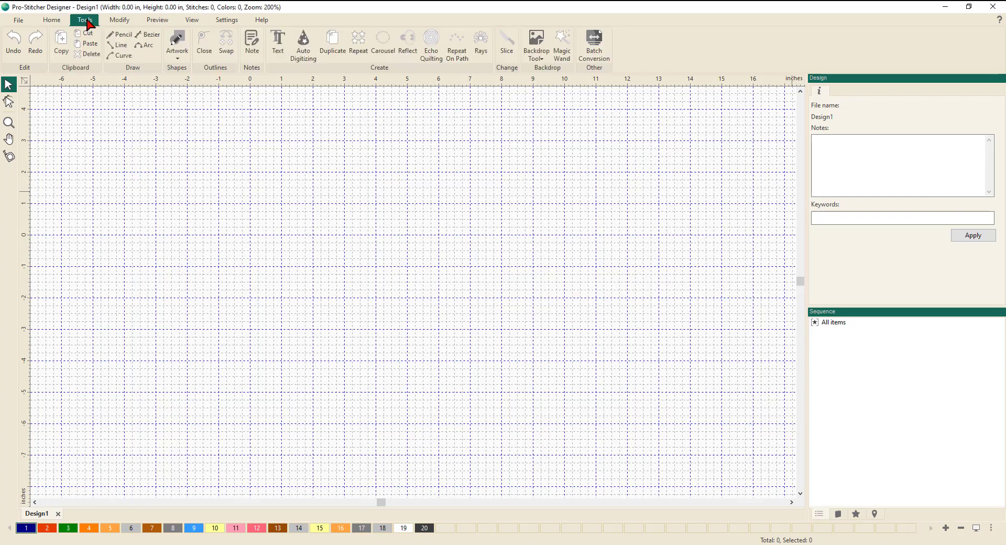
pyautogui.click(120, 34)
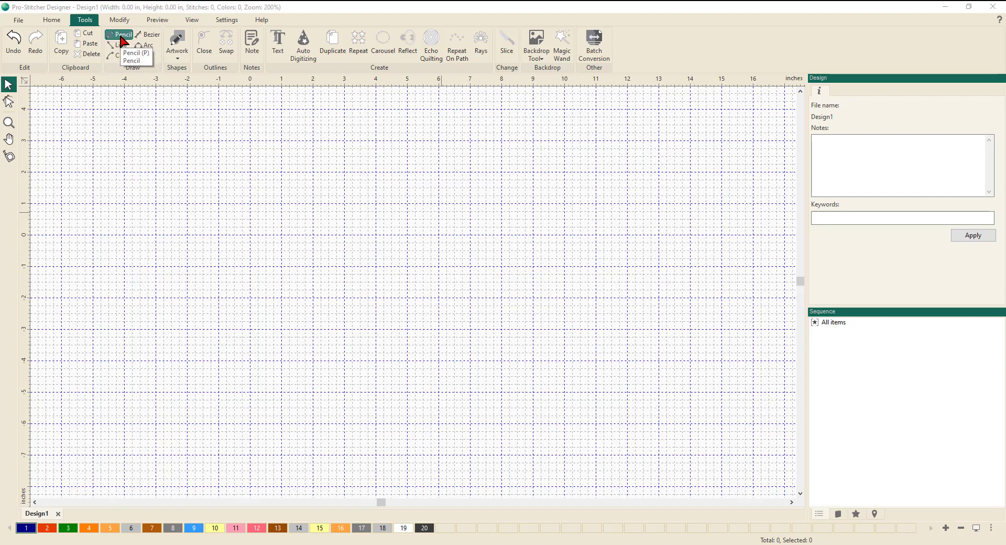
pyautogui.click(124, 39)
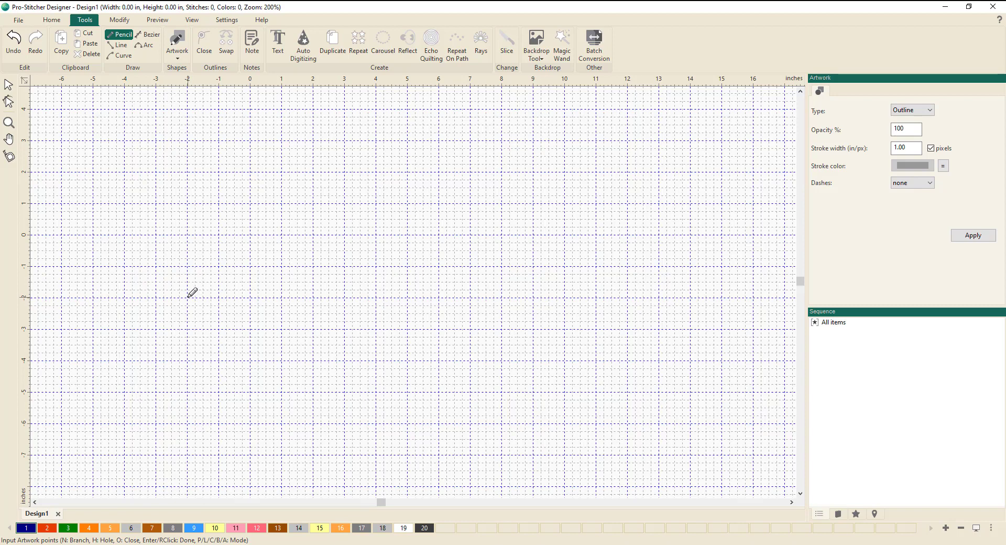
pyautogui.moveTo(188, 297)
pyautogui.mouseDown()
pyautogui.moveTo(227, 279)
pyautogui.moveTo(231, 243)
pyautogui.moveTo(218, 235)
pyautogui.moveTo(207, 277)
pyautogui.moveTo(214, 355)
pyautogui.moveTo(201, 367)
pyautogui.moveTo(191, 351)
pyautogui.moveTo(203, 328)
pyautogui.moveTo(222, 326)
pyautogui.moveTo(233, 352)
pyautogui.moveTo(265, 361)
pyautogui.moveTo(295, 344)
pyautogui.moveTo(288, 327)
pyautogui.moveTo(274, 340)
pyautogui.moveTo(280, 358)
pyautogui.moveTo(324, 360)
pyautogui.moveTo(338, 267)
pyautogui.moveTo(338, 359)
pyautogui.moveTo(364, 348)
pyautogui.moveTo(366, 326)
pyautogui.moveTo(377, 360)
pyautogui.moveTo(401, 349)
pyautogui.moveTo(411, 270)
pyautogui.moveTo(410, 360)
pyautogui.moveTo(424, 362)
pyautogui.moveTo(436, 336)
pyautogui.moveTo(449, 362)
pyautogui.moveTo(471, 328)
pyautogui.moveTo(485, 341)
pyautogui.moveTo(487, 358)
pyautogui.moveTo(477, 358)
pyautogui.moveTo(469, 329)
pyautogui.moveTo(481, 331)
pyautogui.moveTo(488, 359)
pyautogui.moveTo(522, 368)
pyautogui.moveTo(558, 340)
pyautogui.mouseUp()
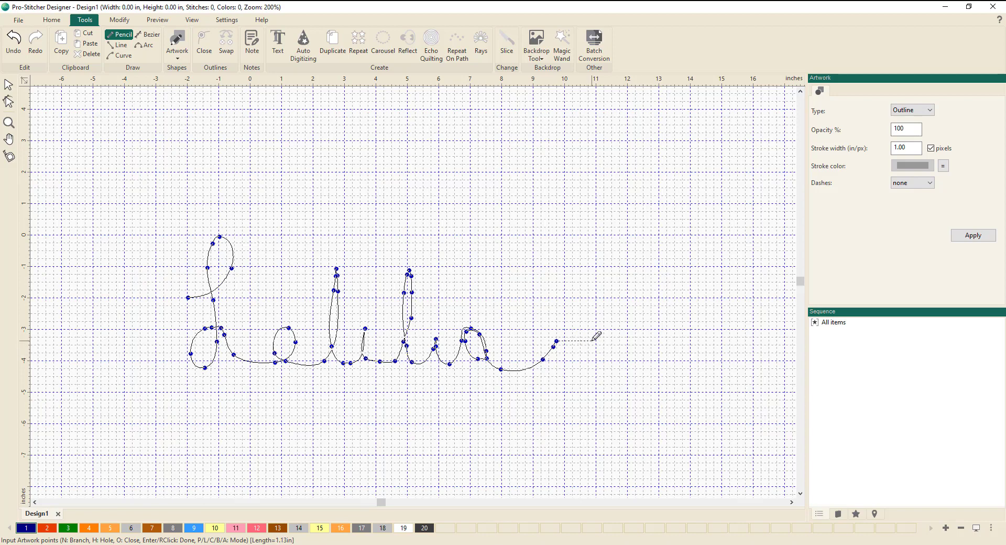
pyautogui.press('Return')
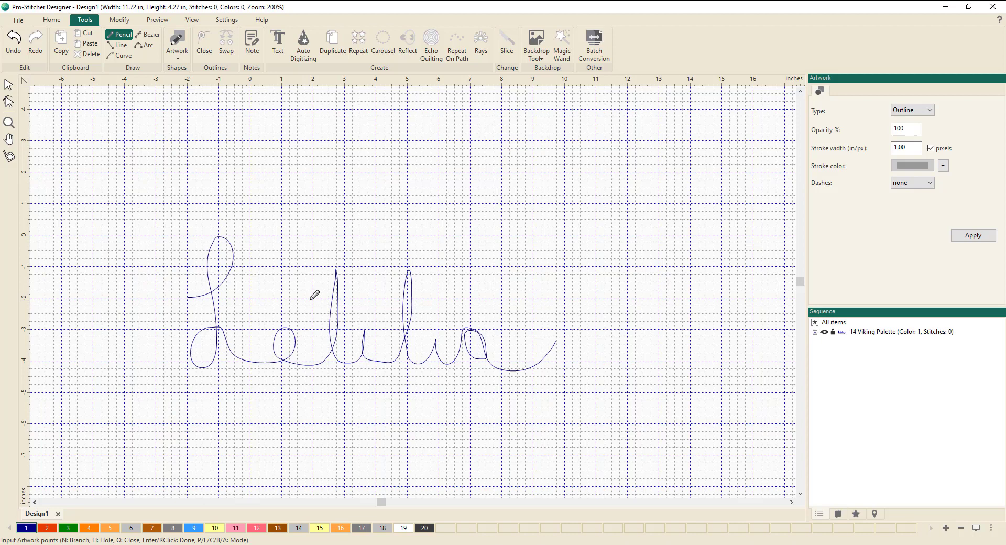
# Draw the crossbars of the two t's and the round dots of the two i's as separate Pencil lines.
pyautogui.moveTo(311, 299); pyautogui.dragTo(357, 298)
pyautogui.rightClick(377, 289)
pyautogui.moveTo(368, 314)
pyautogui.mouseDown()
pyautogui.moveTo(361, 321)
pyautogui.moveTo(371, 322)
pyautogui.moveTo(366, 314)
pyautogui.mouseUp()
pyautogui.press('Return')
pyautogui.moveTo(382, 299); pyautogui.dragTo(431, 301)
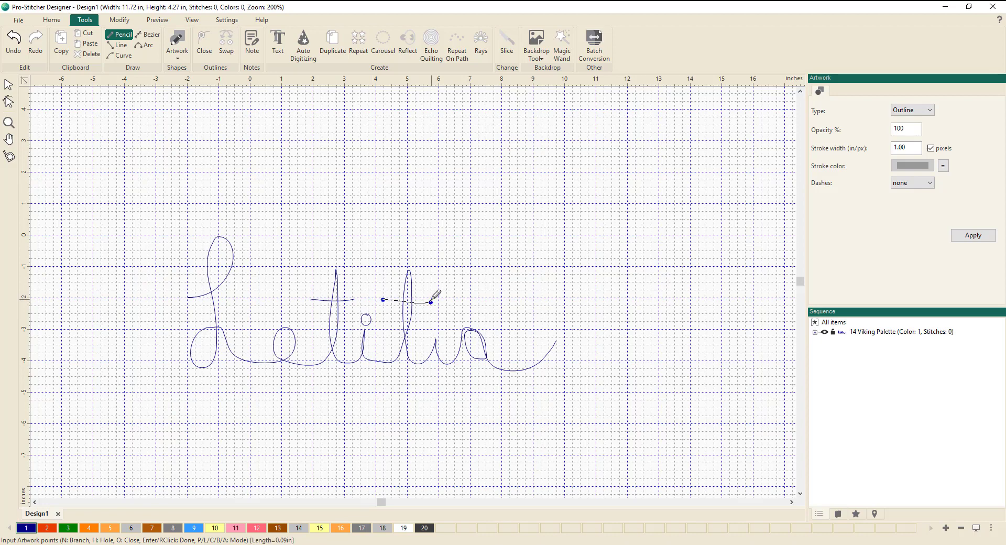
pyautogui.press('Return')
pyautogui.moveTo(439, 324)
pyautogui.mouseDown()
pyautogui.moveTo(446, 332)
pyautogui.moveTo(438, 321)
pyautogui.mouseUp()
pyautogui.press('Return')
# Edit the points of the continuous lettering line and delete two surplus points around the first letter's lower loop.
pyautogui.click(9, 85)
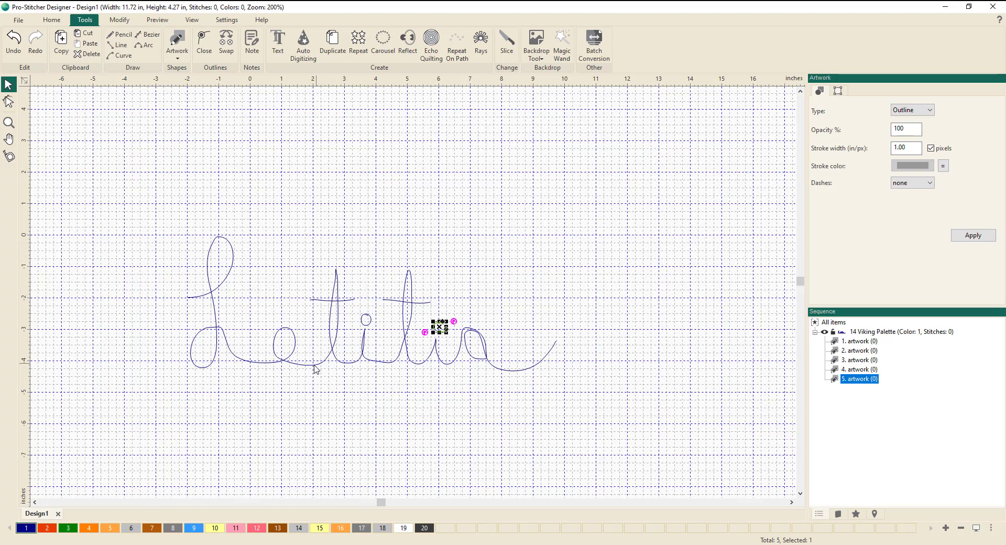
pyautogui.click(285, 362)
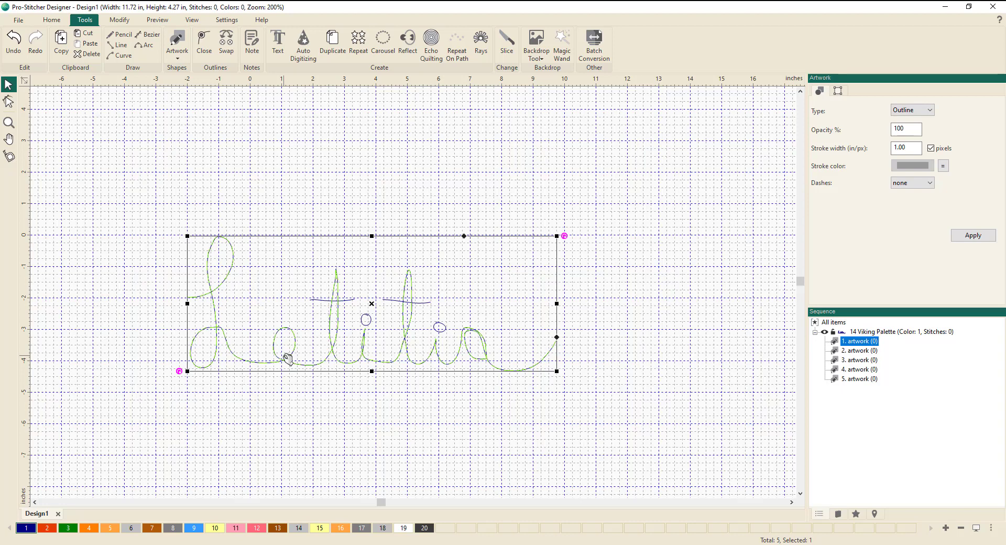
pyautogui.click(9, 102)
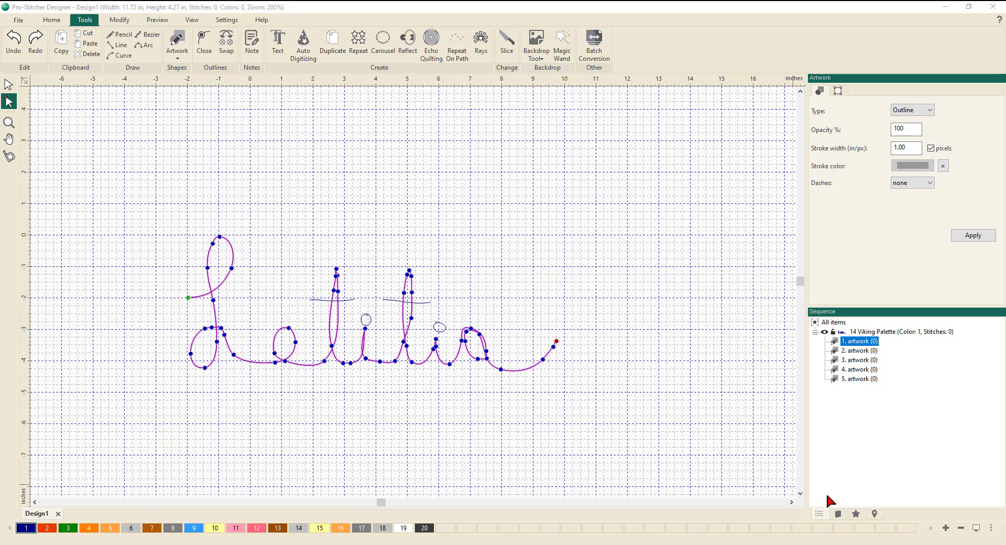
pyautogui.click(875, 514)
pyautogui.moveTo(822, 499); pyautogui.dragTo(853, 500)
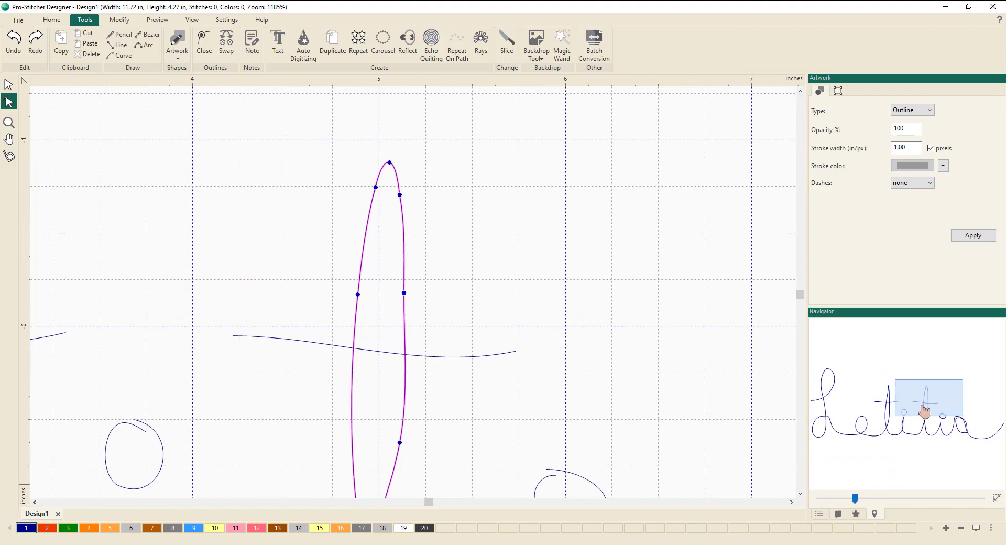
pyautogui.moveTo(930, 399); pyautogui.dragTo(828, 415)
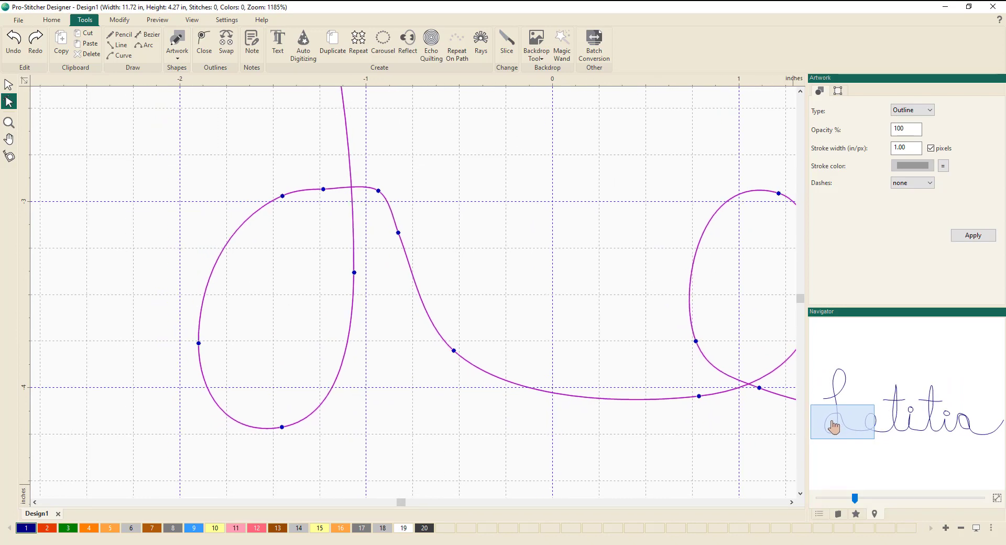
pyautogui.click(324, 192)
pyautogui.rightClick(323, 190)
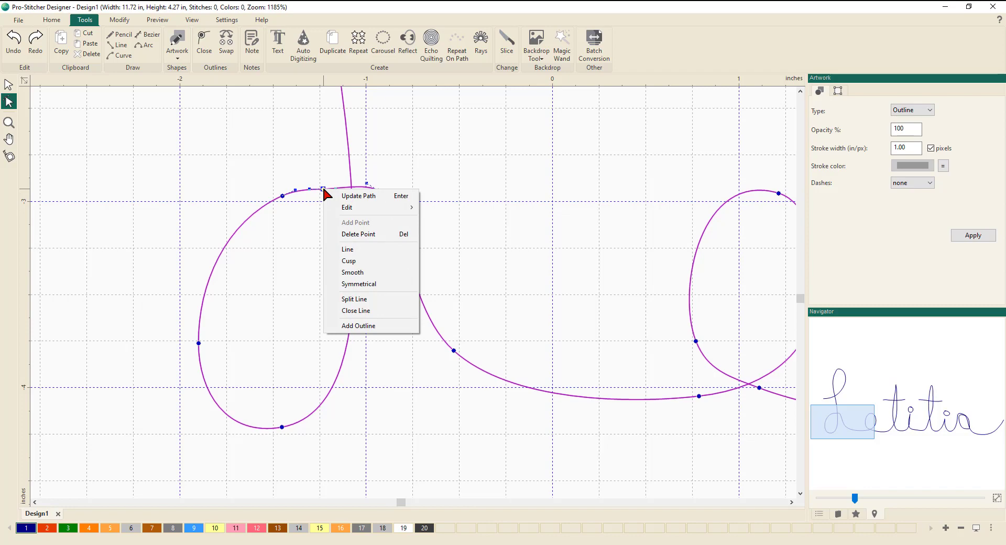
pyautogui.click(350, 236)
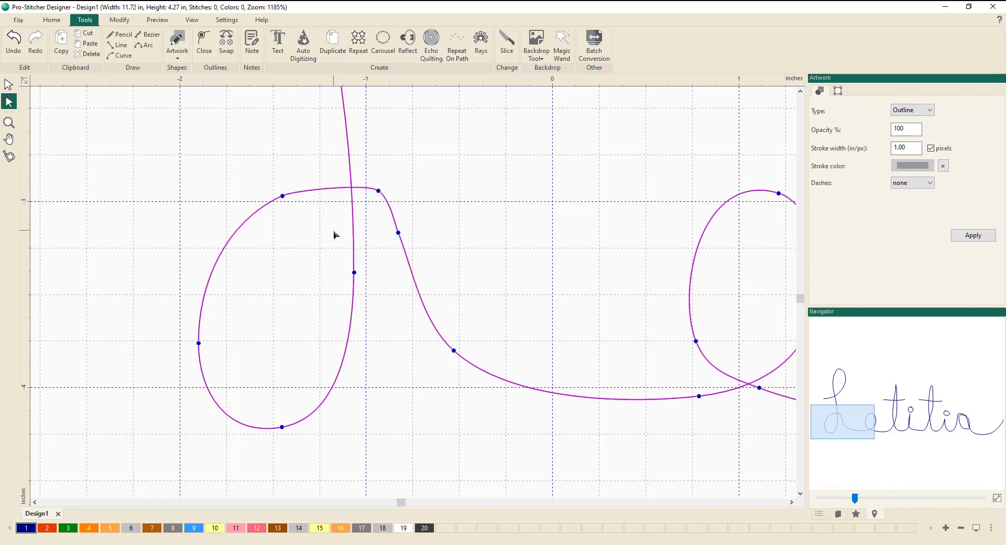
pyautogui.click(398, 233)
pyautogui.press('Delete')
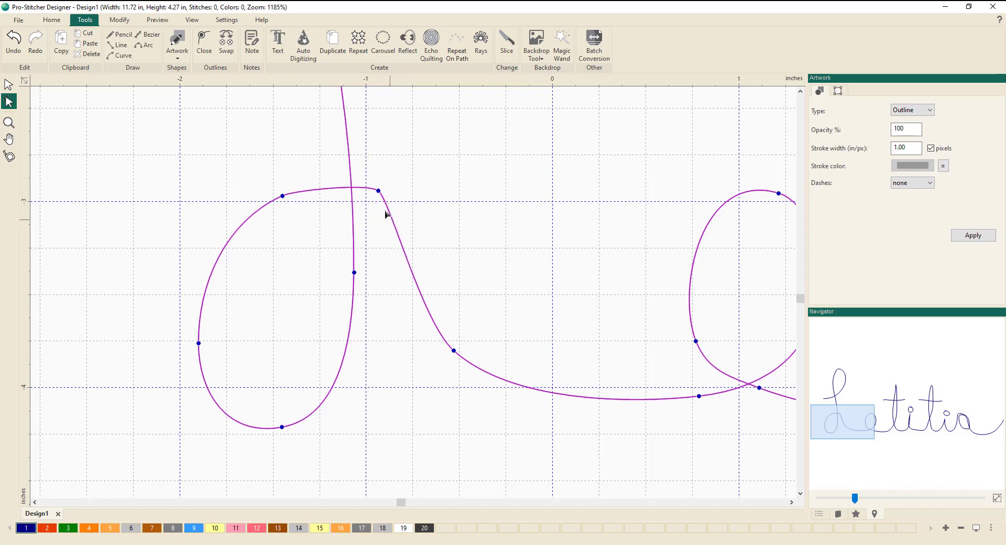
# Convert the point where the first letter's lower loop turns down to Smooth and adjust the nearby handles to round the curve.
pyautogui.click(379, 193)
pyautogui.rightClick(379, 193)
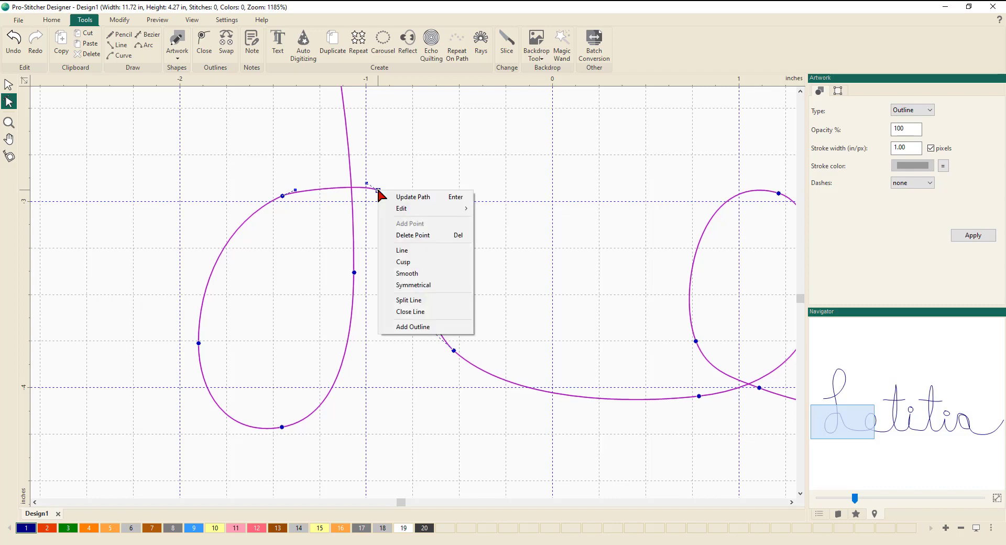
pyautogui.click(413, 278)
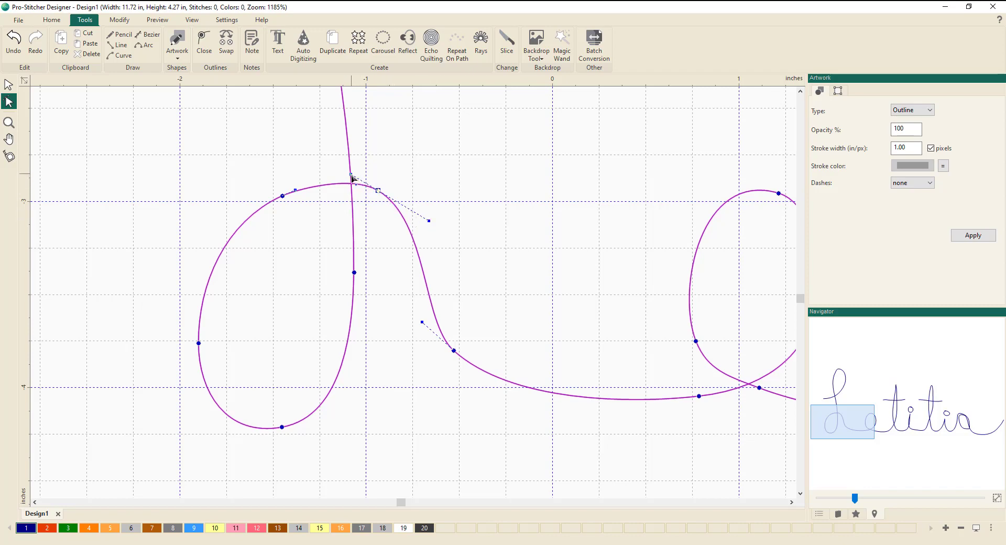
pyautogui.moveTo(352, 177); pyautogui.dragTo(319, 179)
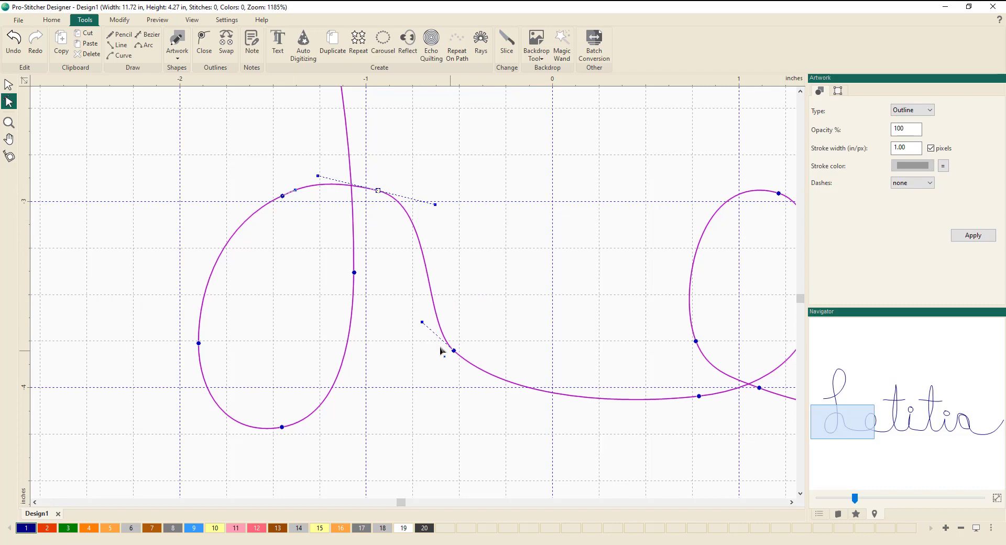
pyautogui.moveTo(419, 324); pyautogui.dragTo(411, 324)
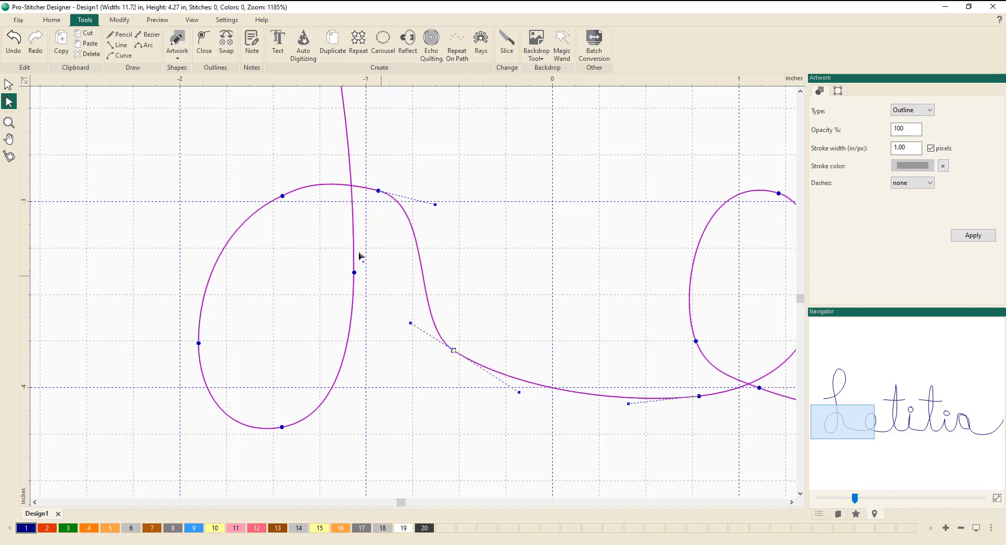
pyautogui.click(283, 197)
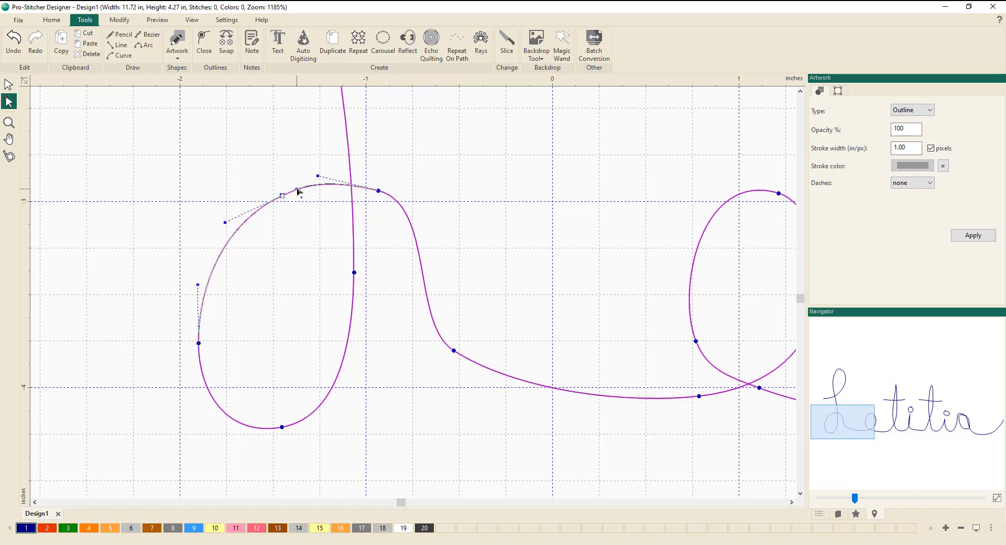
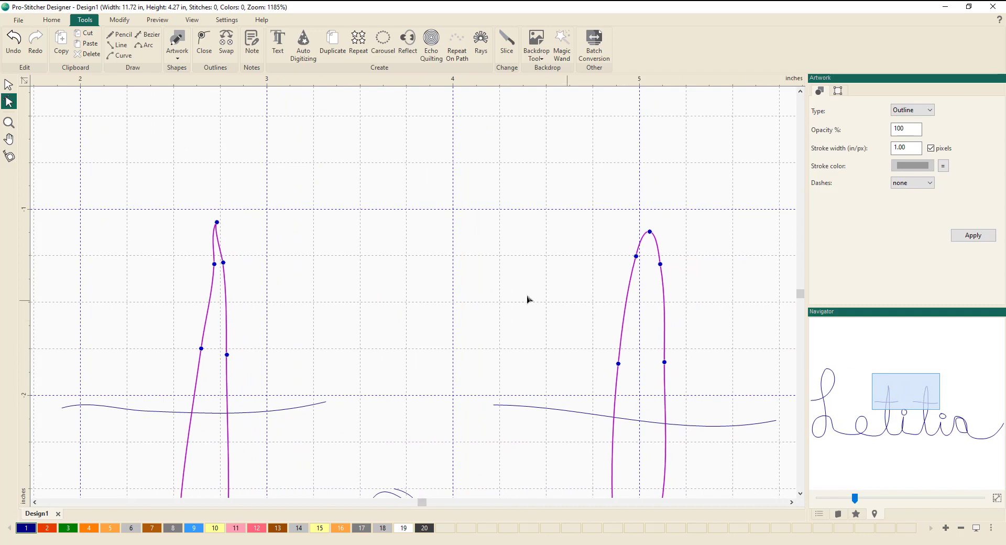
# Convert the top point of the first t to a Cusp and reshape both handles into a narrow, sharp peak.
pyautogui.click(216, 223)
pyautogui.rightClick(218, 227)
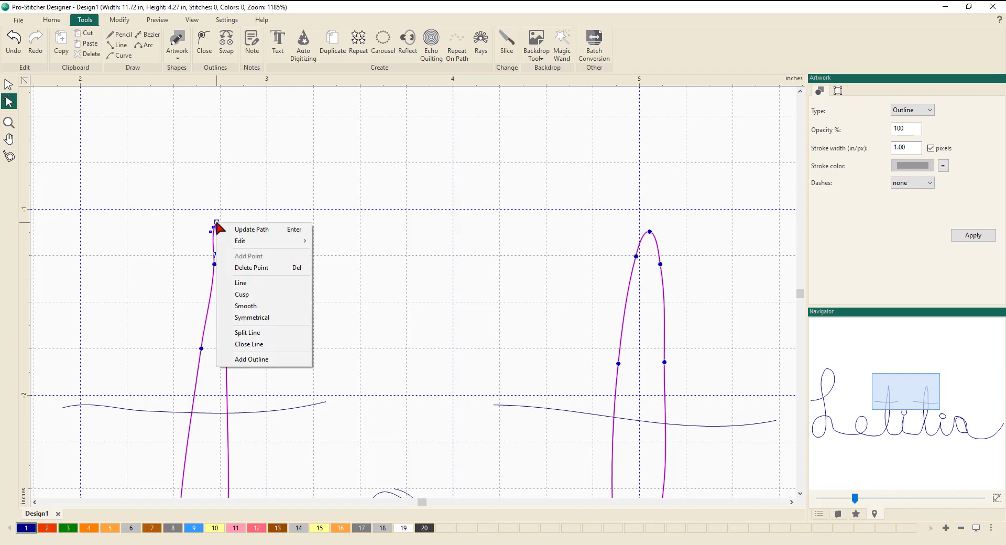
pyautogui.click(250, 298)
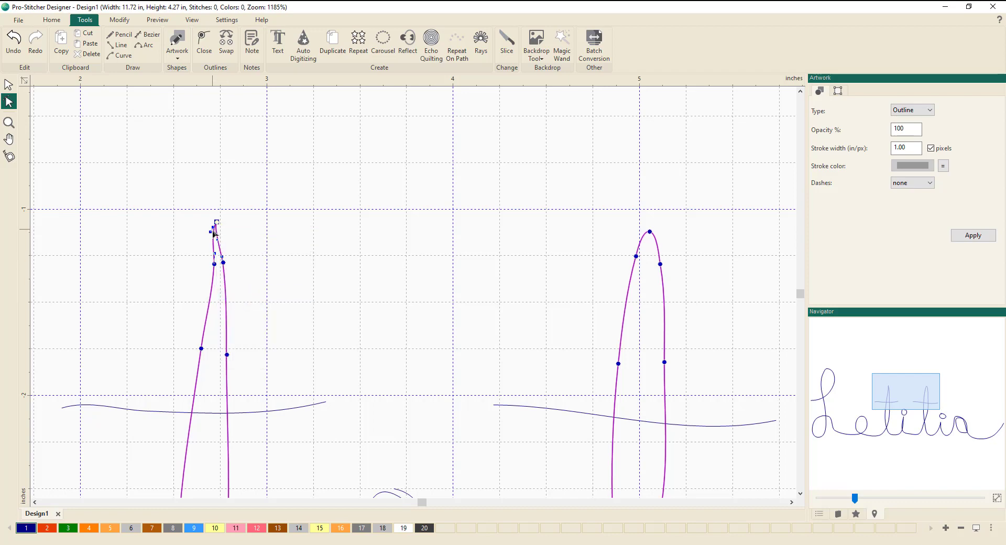
pyautogui.moveTo(214, 230); pyautogui.dragTo(186, 193)
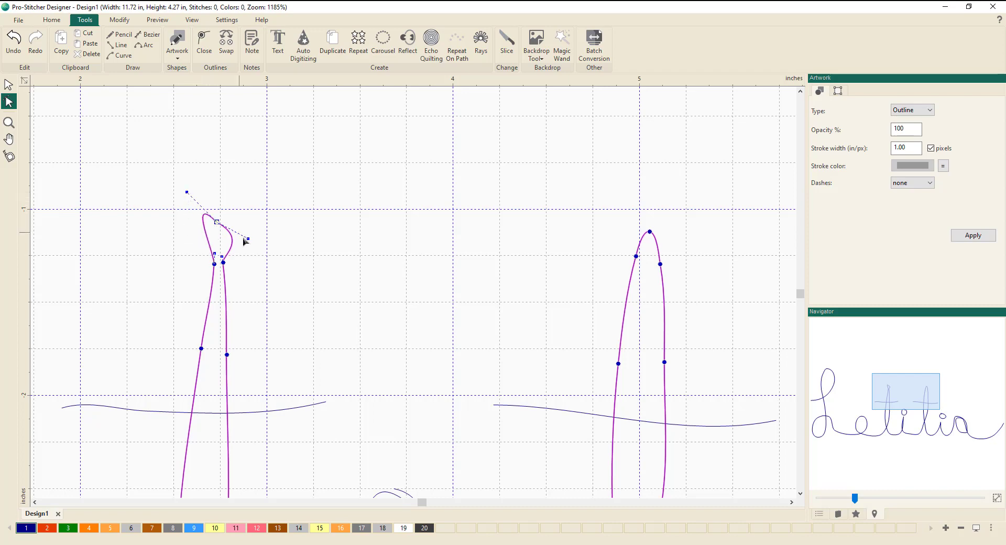
pyautogui.moveTo(251, 238); pyautogui.dragTo(269, 187)
pyautogui.moveTo(194, 233); pyautogui.dragTo(217, 222)
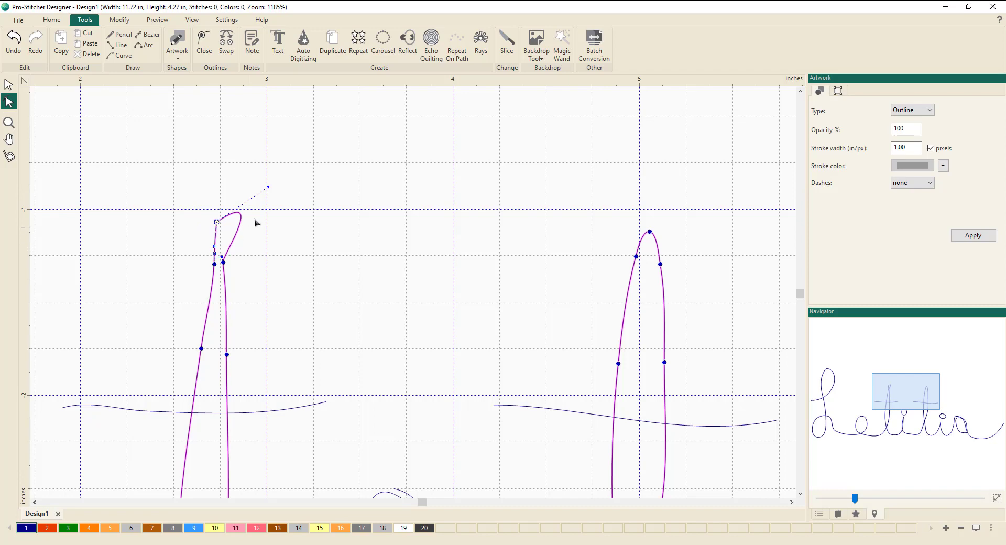
pyautogui.moveTo(271, 189); pyautogui.dragTo(222, 262)
# Convert the top point of the second t to Line and raise it to the -1 inch grid line.
pyautogui.rightClick(650, 234)
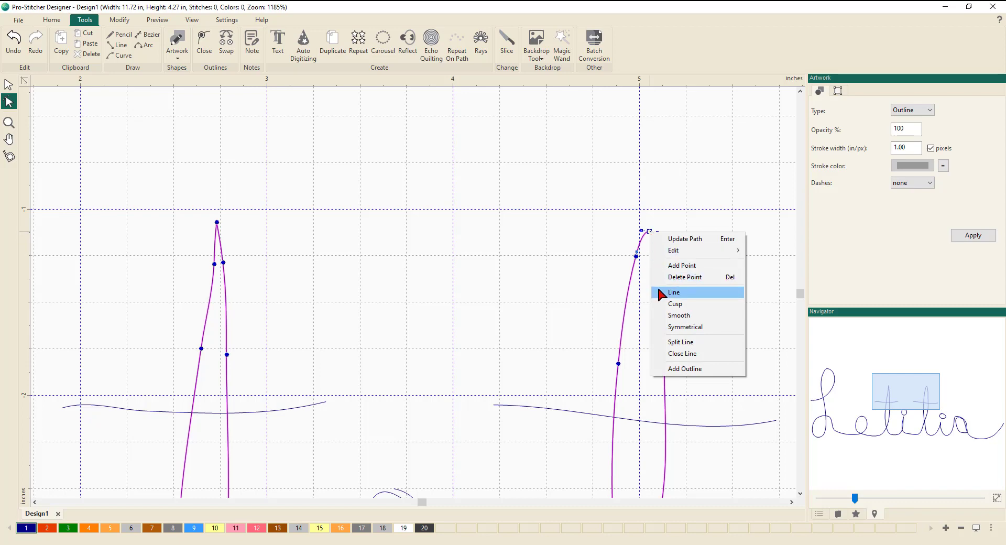
pyautogui.click(674, 292)
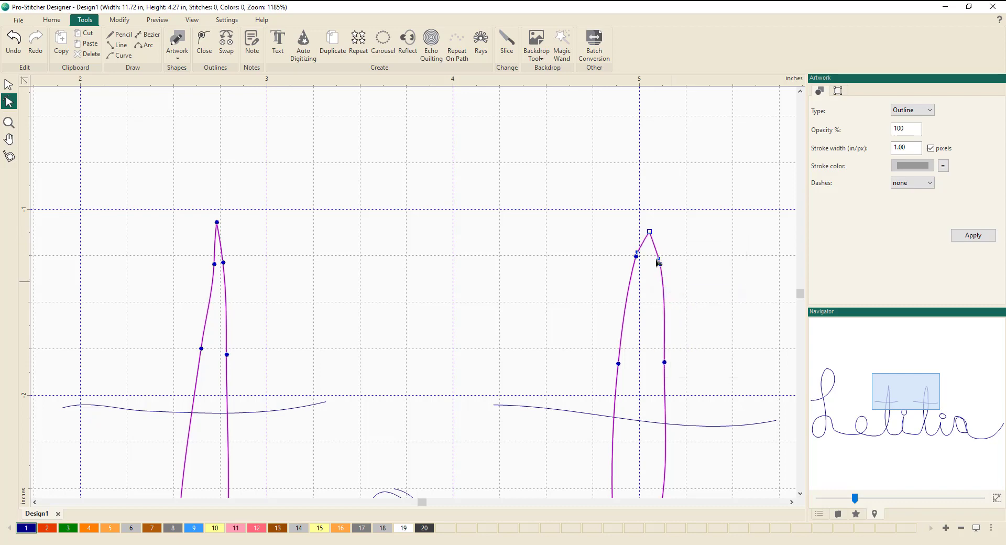
pyautogui.moveTo(650, 233); pyautogui.dragTo(649, 208)
# Convert the point at the lower-right corner of the final a's loop to Symmetrical.
pyautogui.scroll(-1, 631, 368)
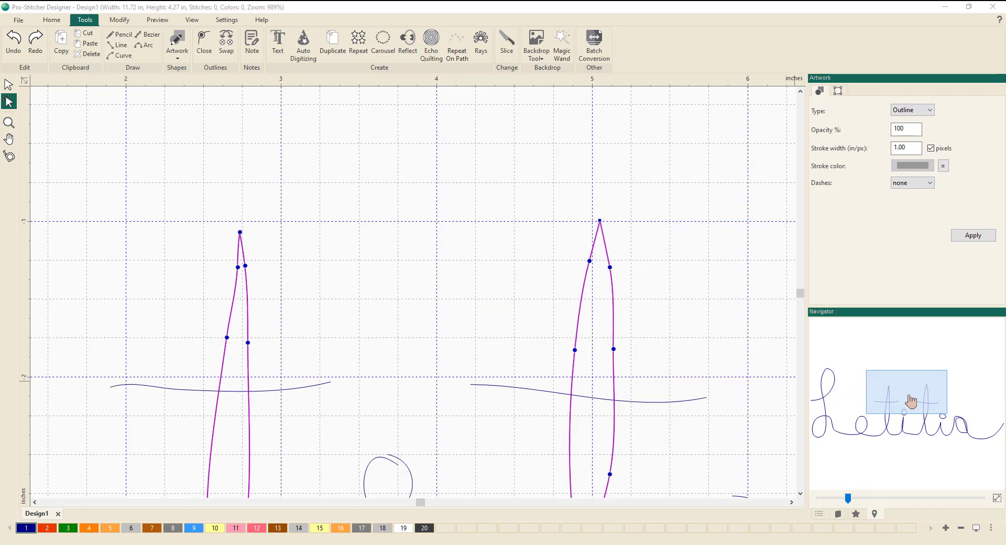
pyautogui.moveTo(906, 400); pyautogui.dragTo(956, 430)
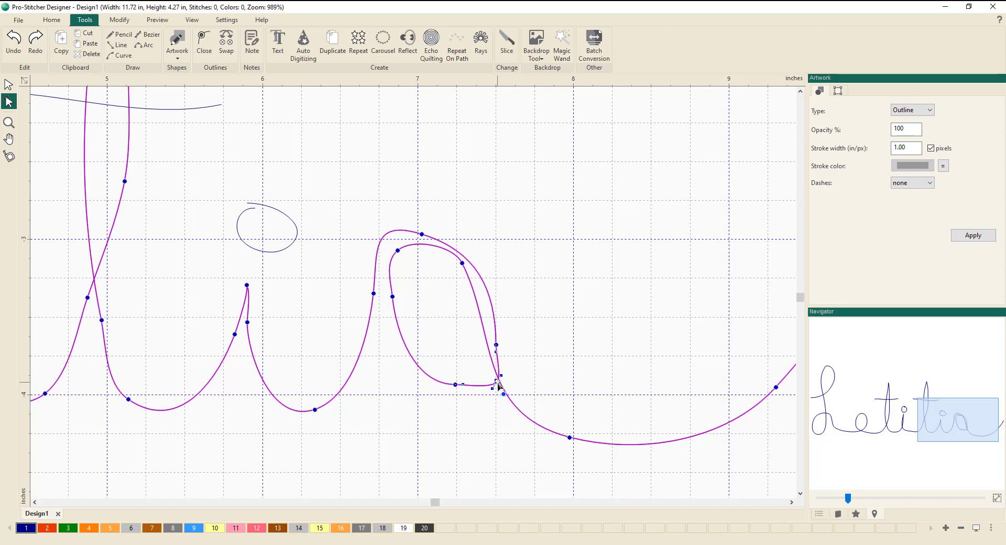
pyautogui.rightClick(498, 383)
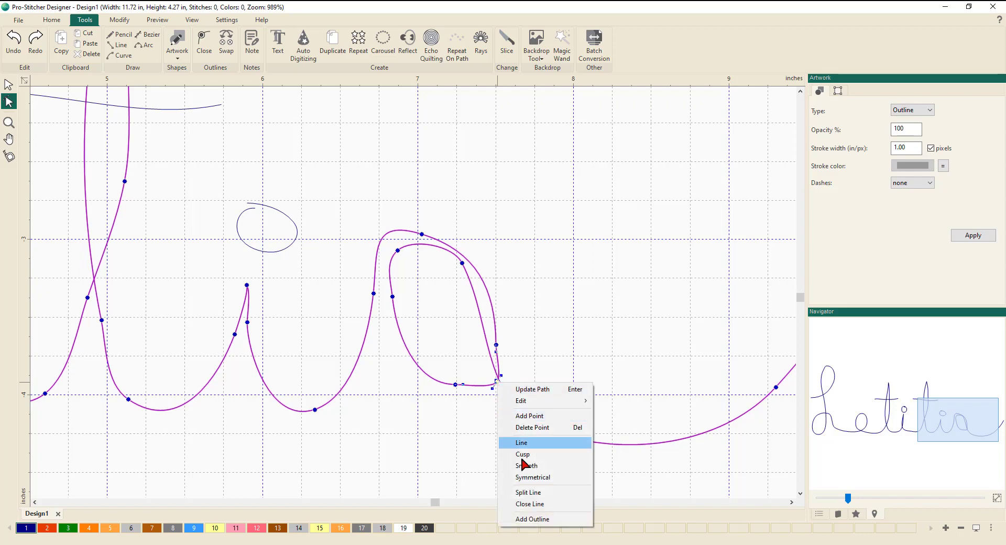
pyautogui.click(535, 478)
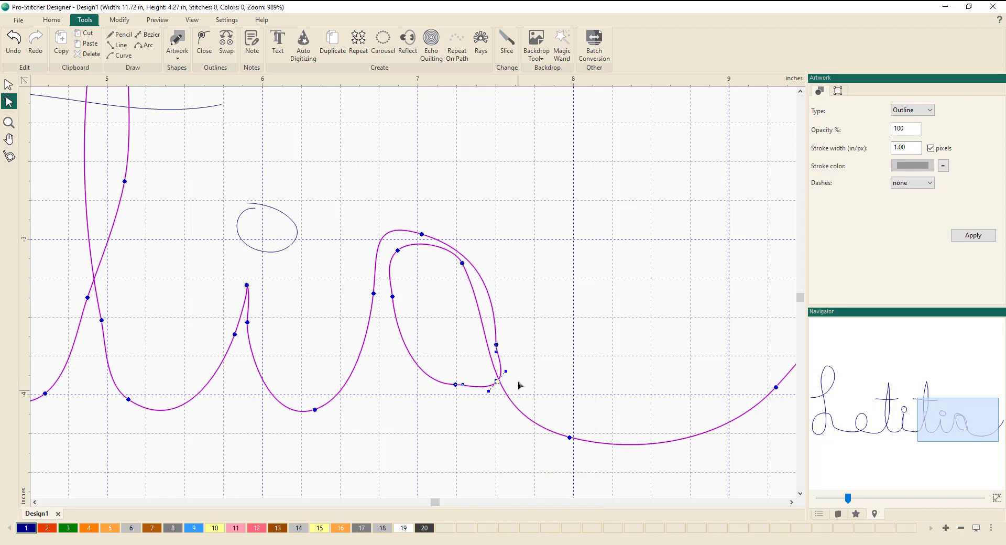
# Move the point on the final a's right side outward, make it Symmetrical and adjust its handles to round the curve.
pyautogui.moveTo(497, 346); pyautogui.dragTo(506, 347)
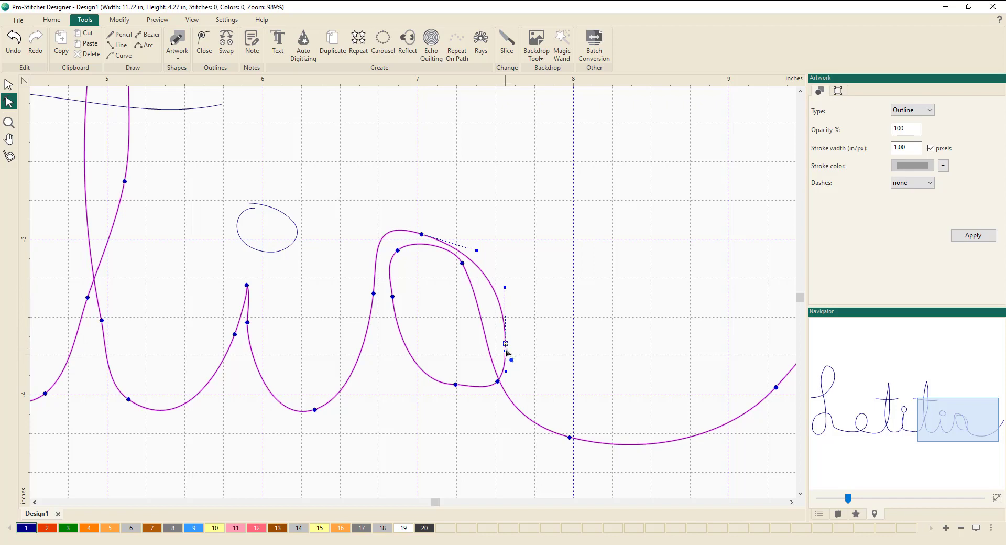
pyautogui.moveTo(508, 354)
pyautogui.mouseDown()
pyautogui.moveTo(494, 373)
pyautogui.moveTo(464, 364)
pyautogui.moveTo(523, 354)
pyautogui.moveTo(527, 367)
pyautogui.moveTo(507, 365)
pyautogui.mouseUp()
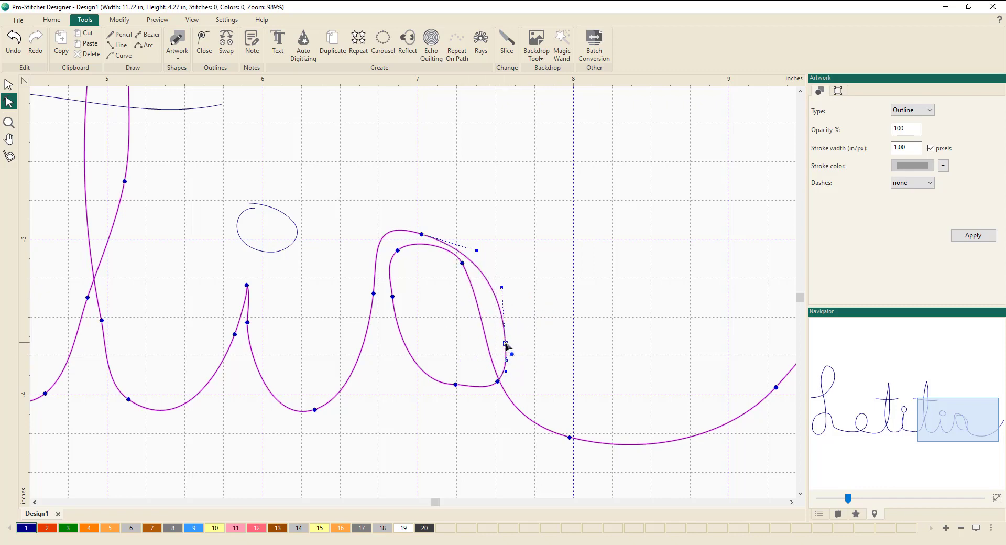
pyautogui.rightClick(506, 344)
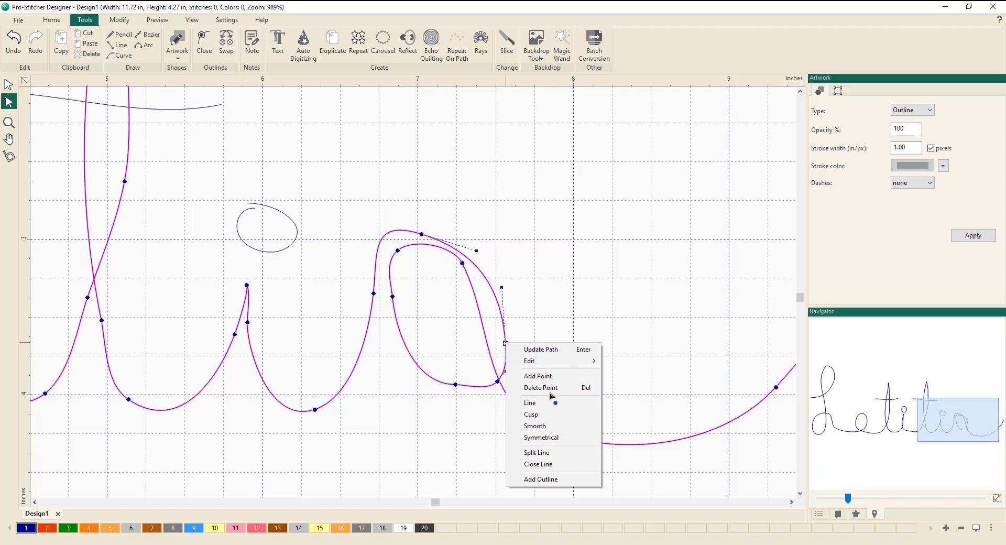
pyautogui.click(540, 437)
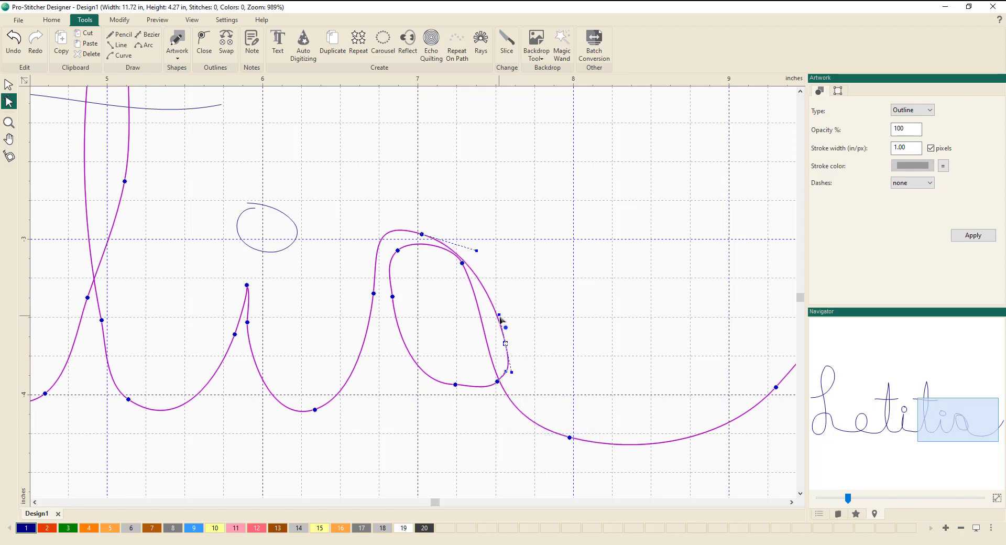
pyautogui.moveTo(498, 315)
pyautogui.mouseDown()
pyautogui.moveTo(509, 318)
pyautogui.moveTo(519, 294)
pyautogui.moveTo(507, 341)
pyautogui.moveTo(519, 310)
pyautogui.moveTo(507, 293)
pyautogui.moveTo(497, 304)
pyautogui.moveTo(505, 286)
pyautogui.moveTo(507, 317)
pyautogui.mouseUp()
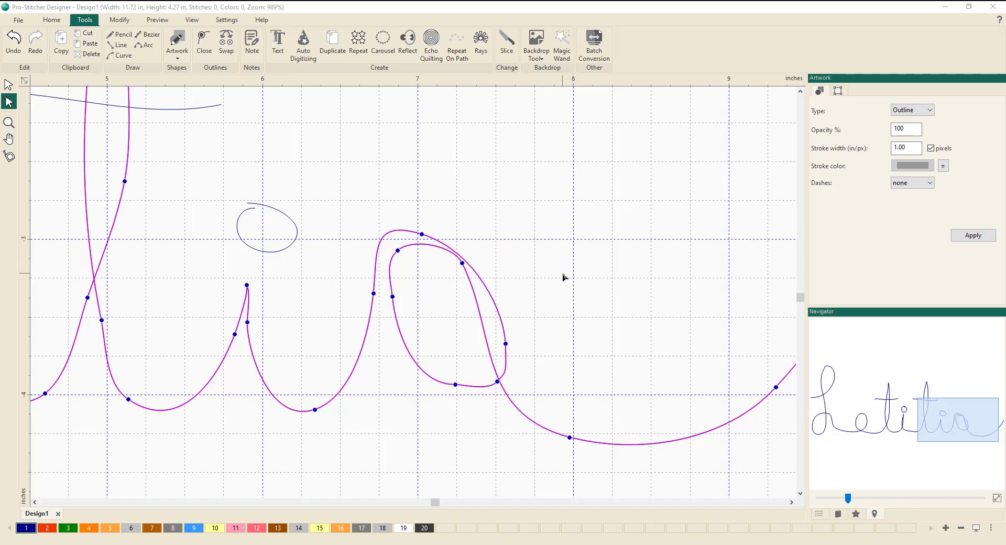
pyautogui.scroll(3, 563, 272)
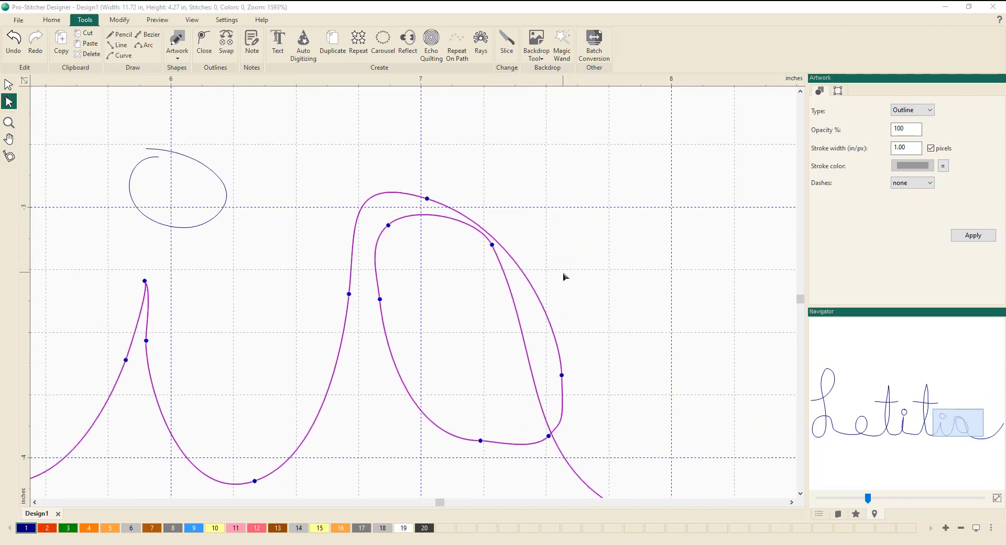
pyautogui.scroll(3, 563, 272)
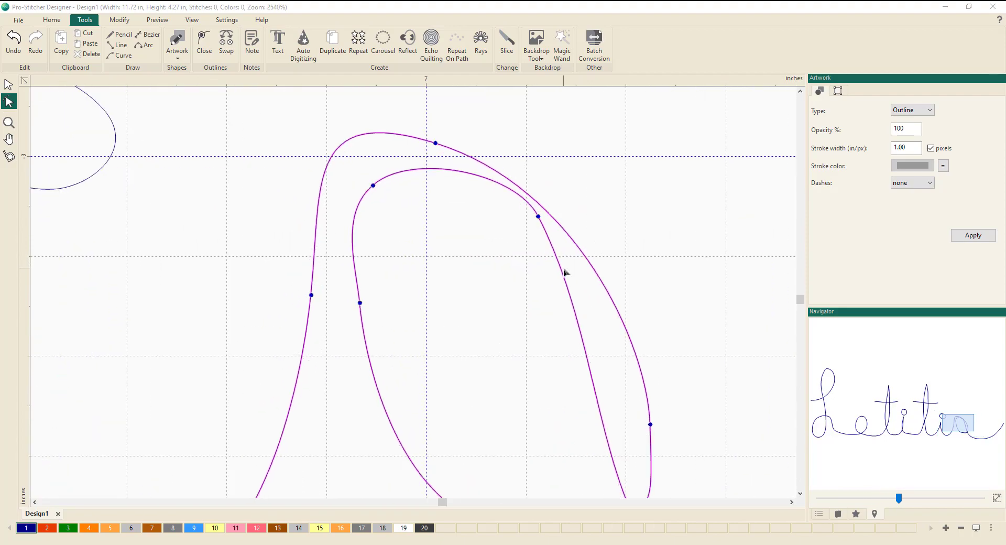
pyautogui.scroll(-9, 564, 271)
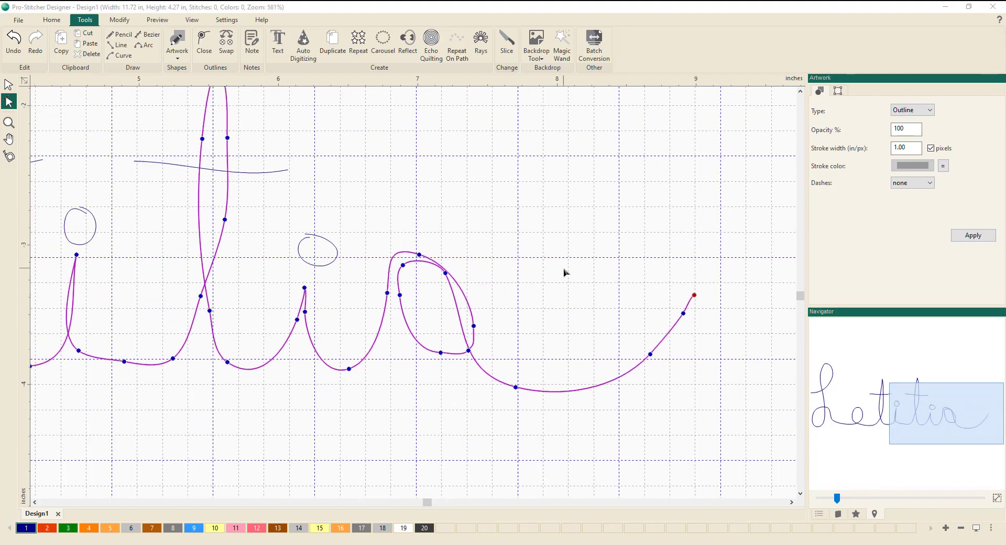
pyautogui.scroll(-4, 564, 272)
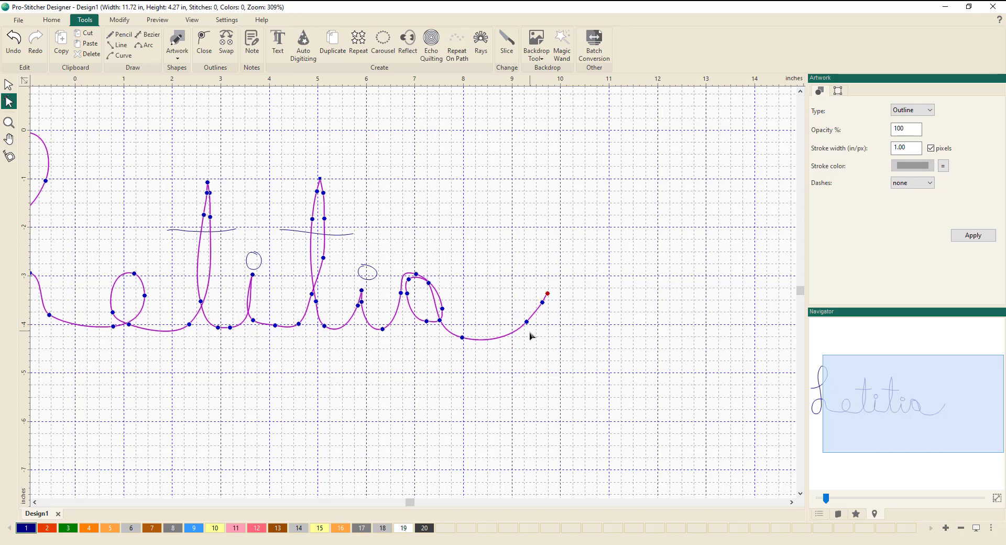
pyautogui.scroll(2, 524, 324)
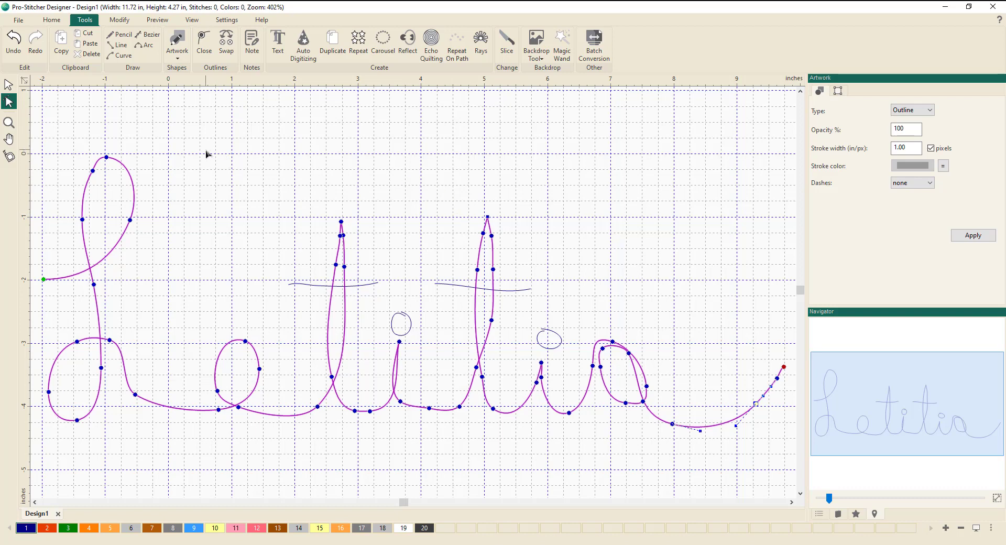
# Create a new design and draw an open ten-point shape with the Line tool, about 6.8 by 5.5 in, left of the origin.
pyautogui.click(53, 21)
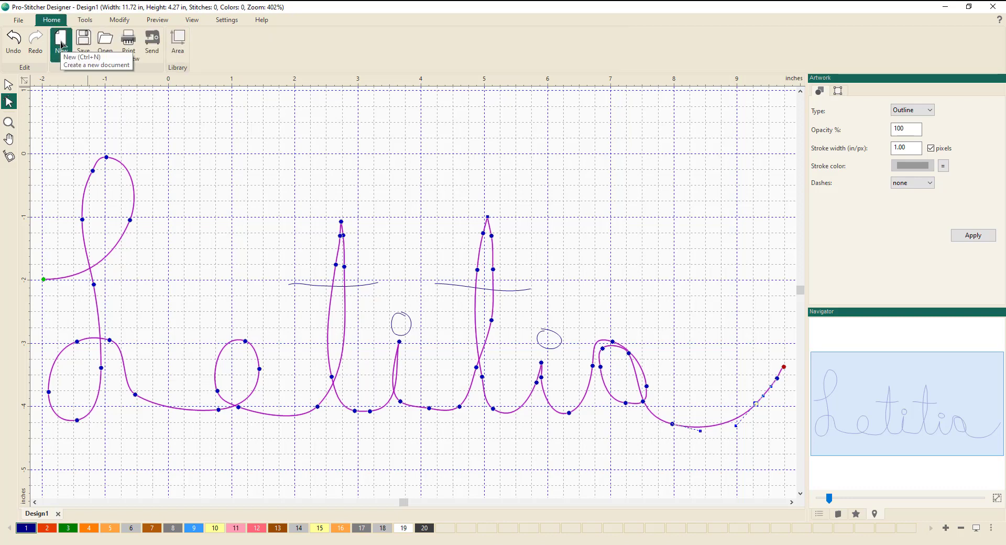
pyautogui.click(61, 44)
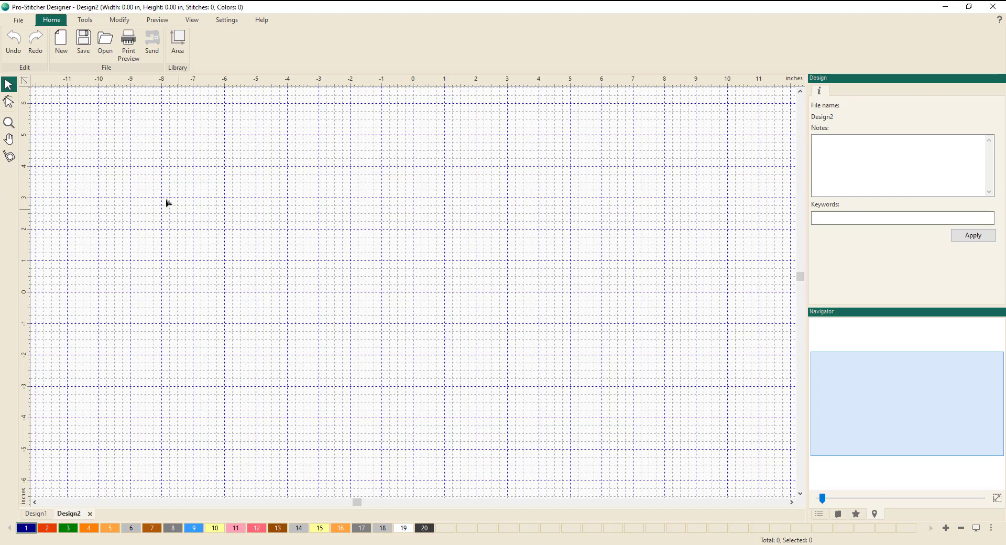
pyautogui.click(85, 20)
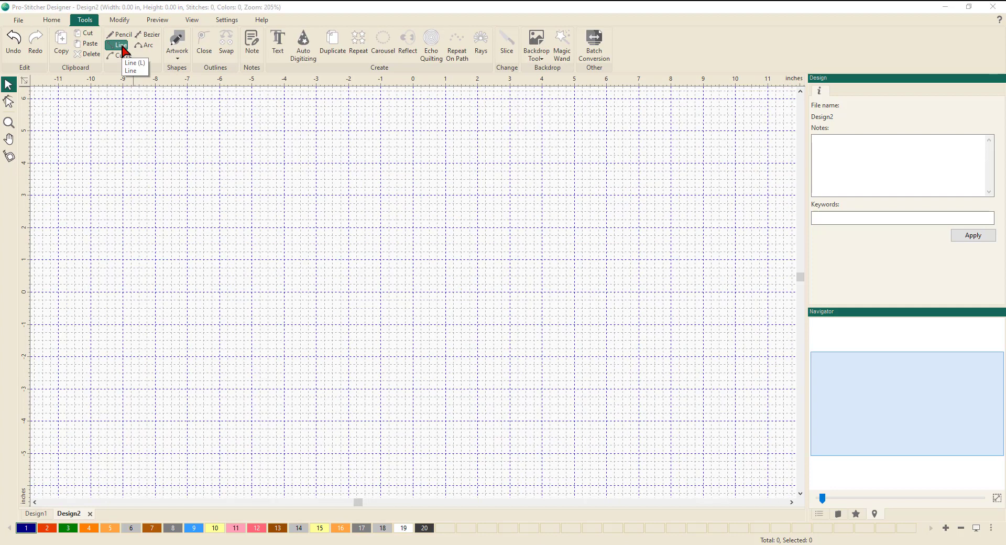
pyautogui.click(123, 50)
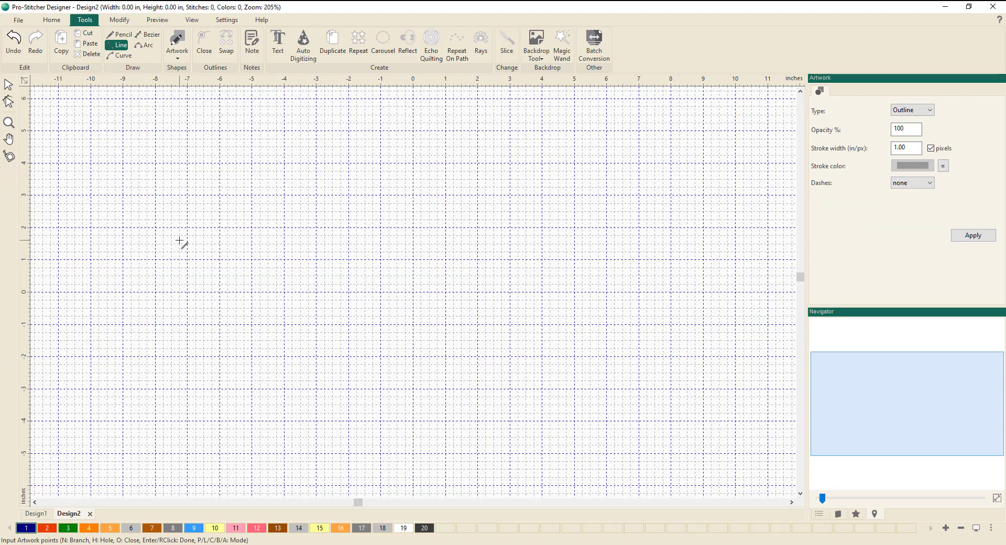
pyautogui.click(155, 241)
pyautogui.click(274, 249)
pyautogui.click(248, 161)
pyautogui.click(151, 156)
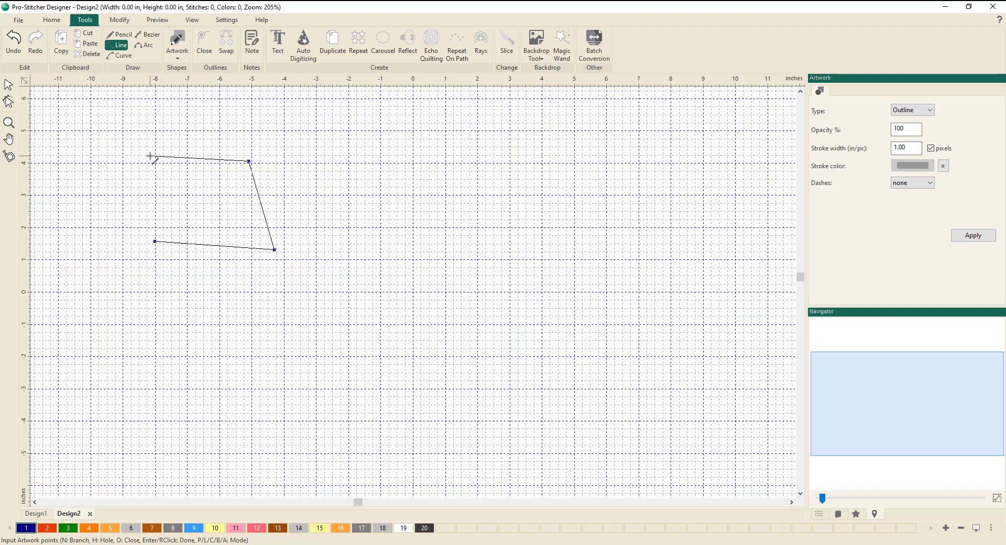
pyautogui.click(100, 256)
pyautogui.click(179, 332)
pyautogui.click(245, 327)
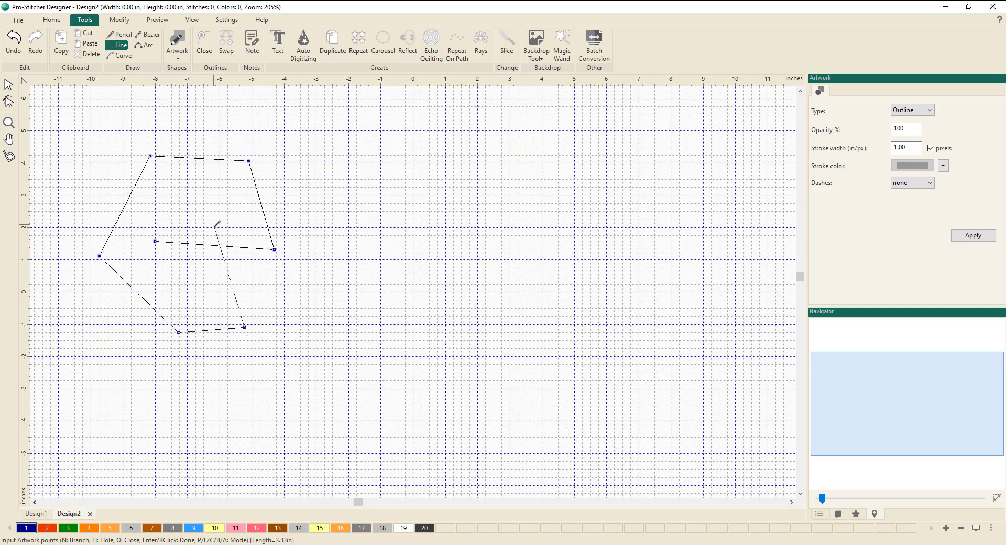
pyautogui.click(211, 216)
pyautogui.click(302, 212)
pyautogui.click(319, 160)
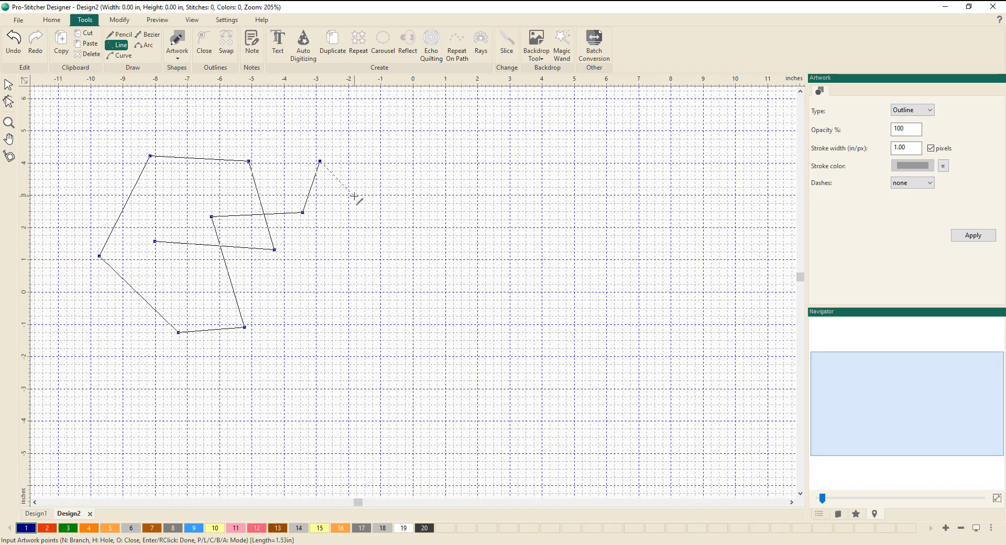
pyautogui.press('Return')
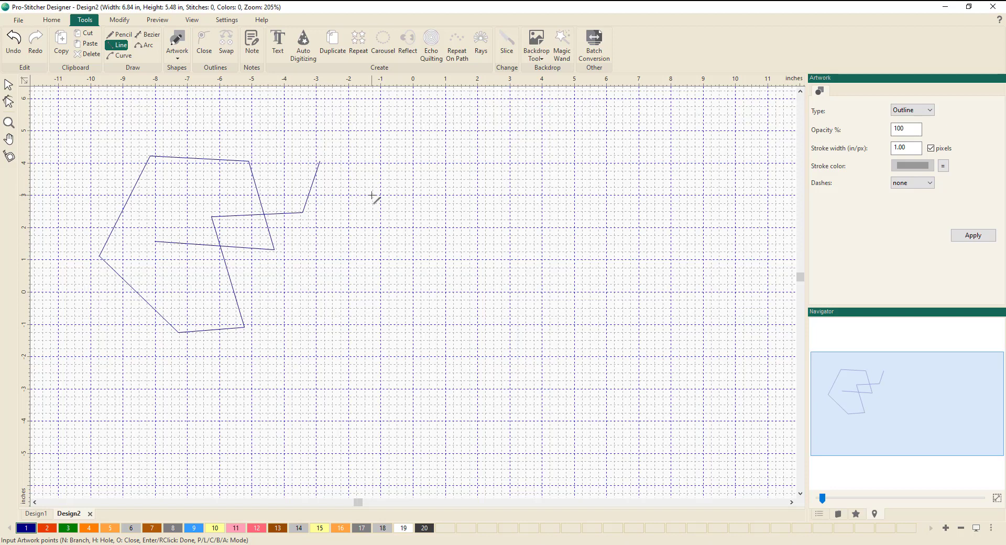
# Turn on Snap To Grid and draw an open twelve-point Line shape, about 5.25 by 7.25 in, right of the first shape.
pyautogui.rightClick(463, 81)
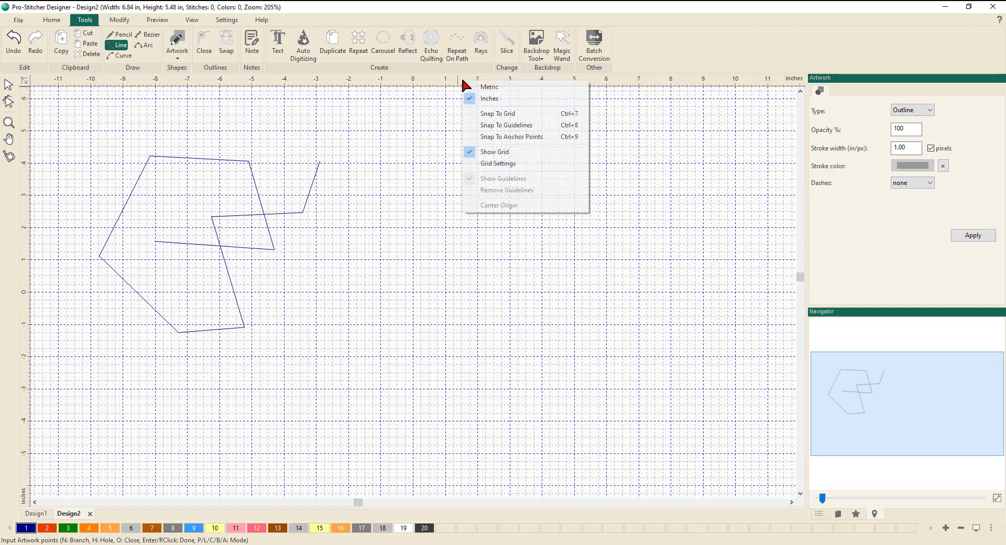
pyautogui.click(496, 114)
pyautogui.click(438, 187)
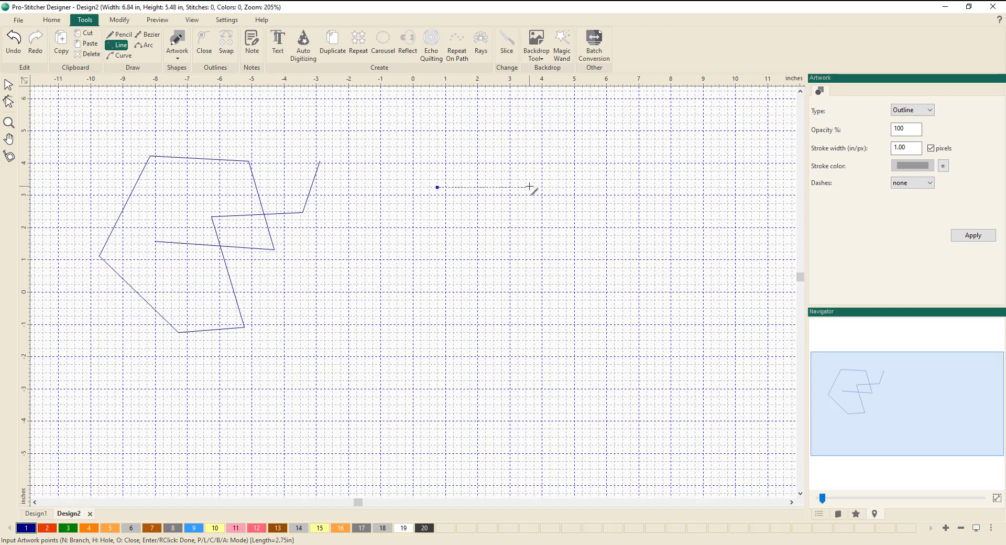
pyautogui.click(526, 187)
pyautogui.click(510, 267)
pyautogui.click(427, 268)
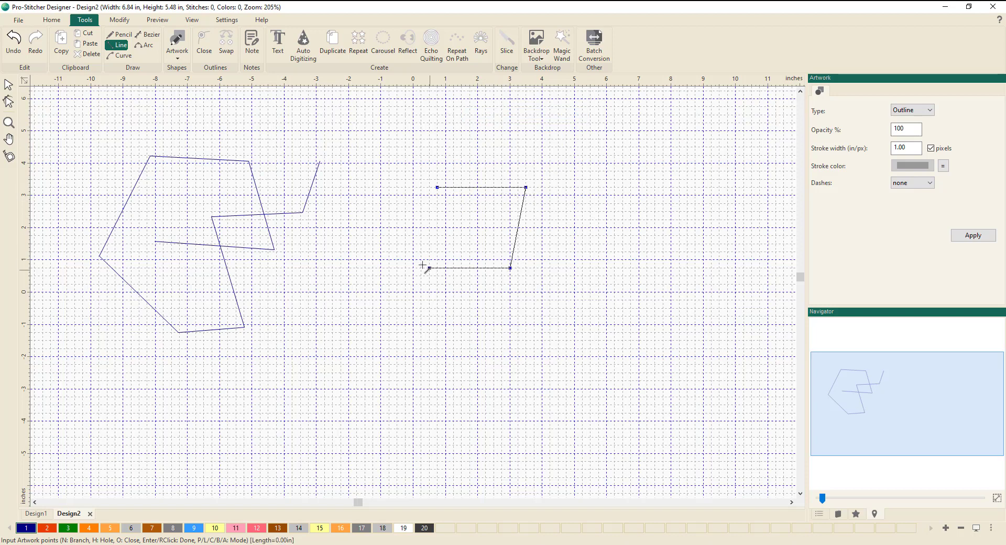
pyautogui.click(405, 203)
pyautogui.click(510, 156)
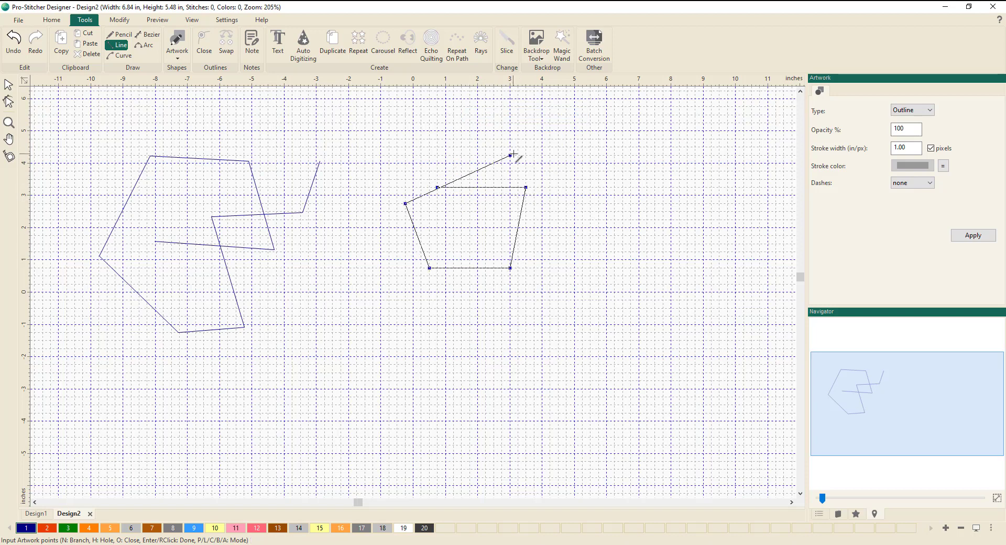
pyautogui.click(558, 252)
pyautogui.click(542, 363)
pyautogui.click(429, 340)
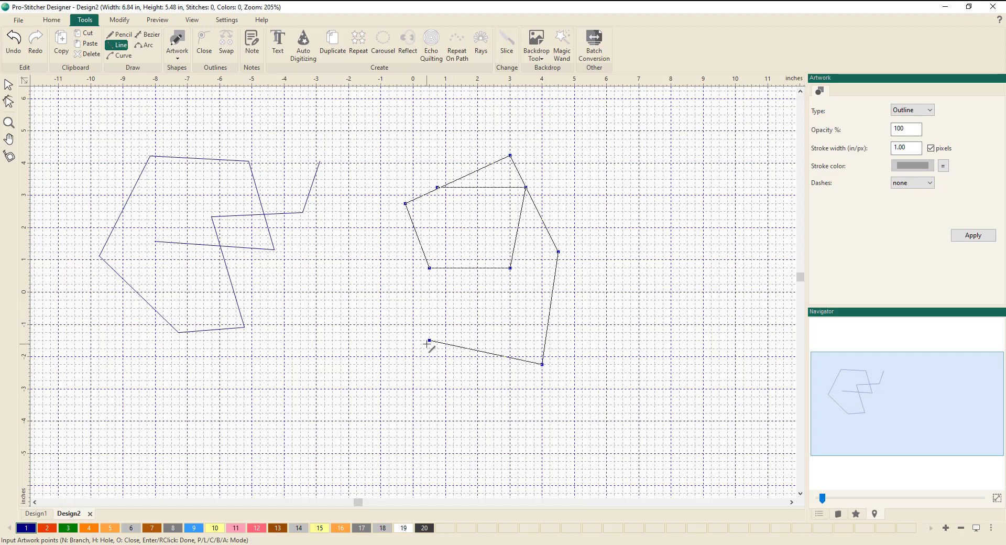
pyautogui.click(388, 284)
pyautogui.click(461, 203)
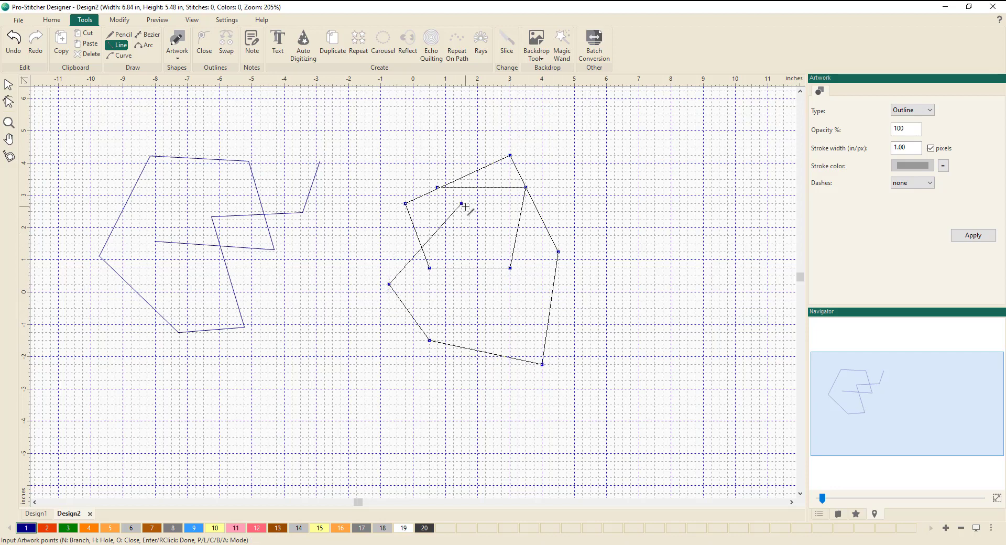
pyautogui.click(461, 130)
pyautogui.press('Return')
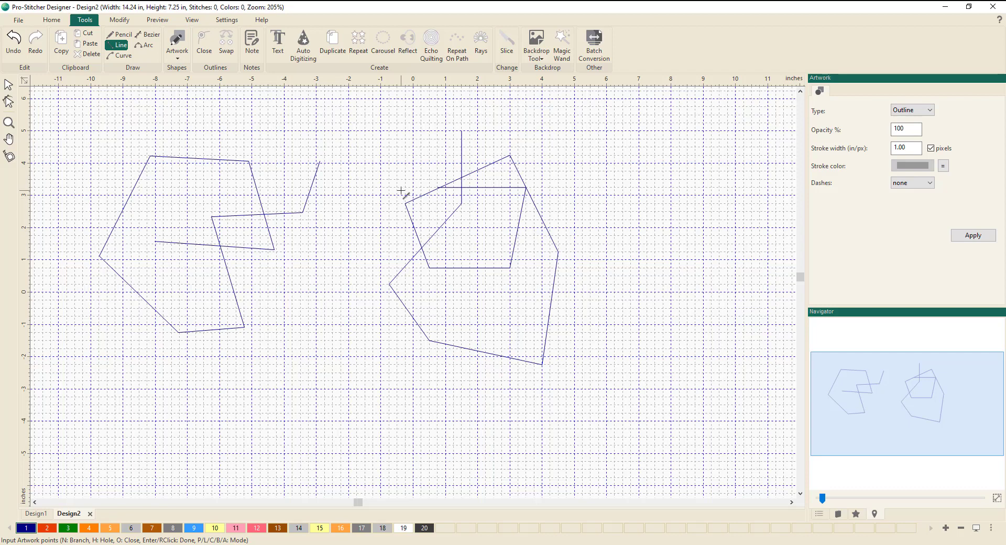
pyautogui.press('Escape')
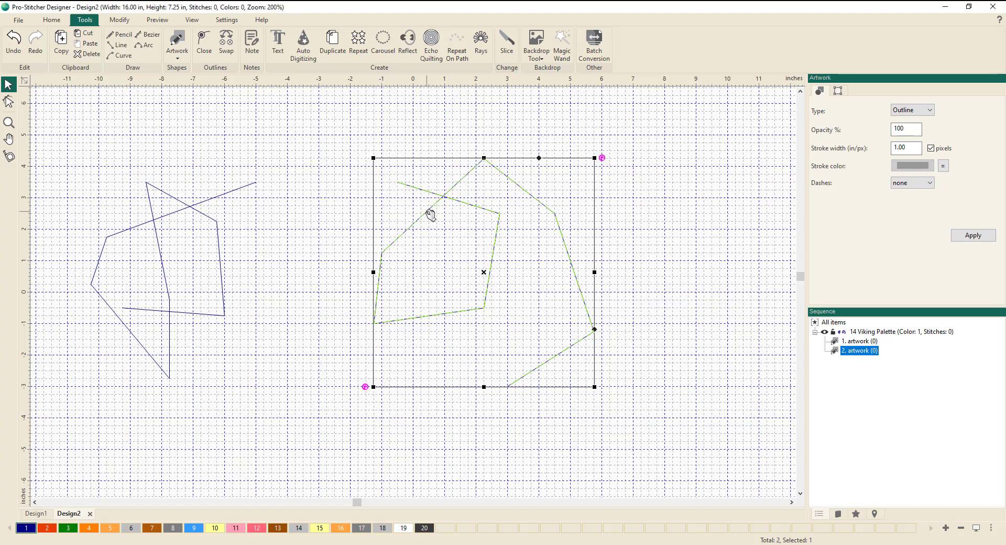
# Create another new design and draw an open, self-crossing fifteen-point outline with the Curve tool, about 10.6 by 7 in.
pyautogui.hotkey('ctrl', 'n')
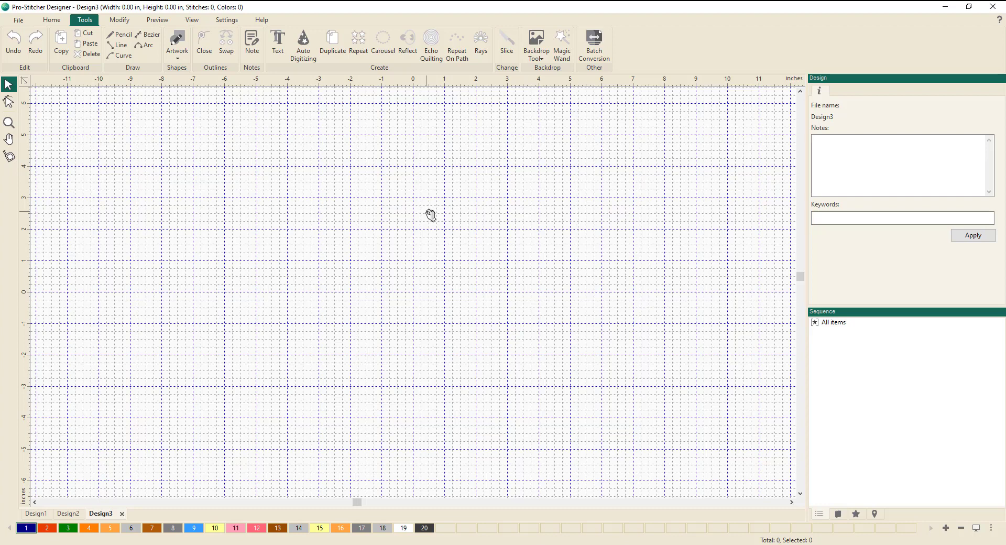
pyautogui.click(123, 55)
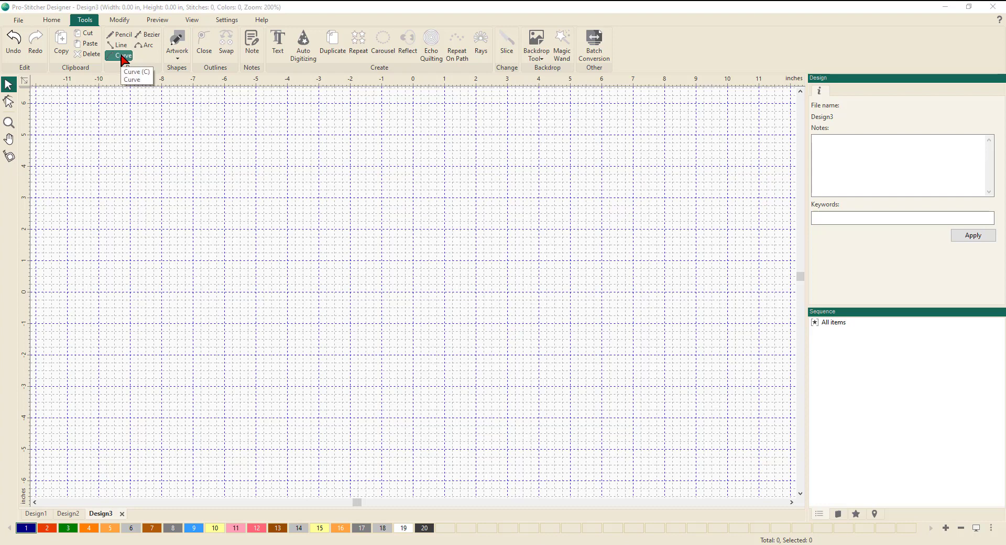
pyautogui.click(124, 55)
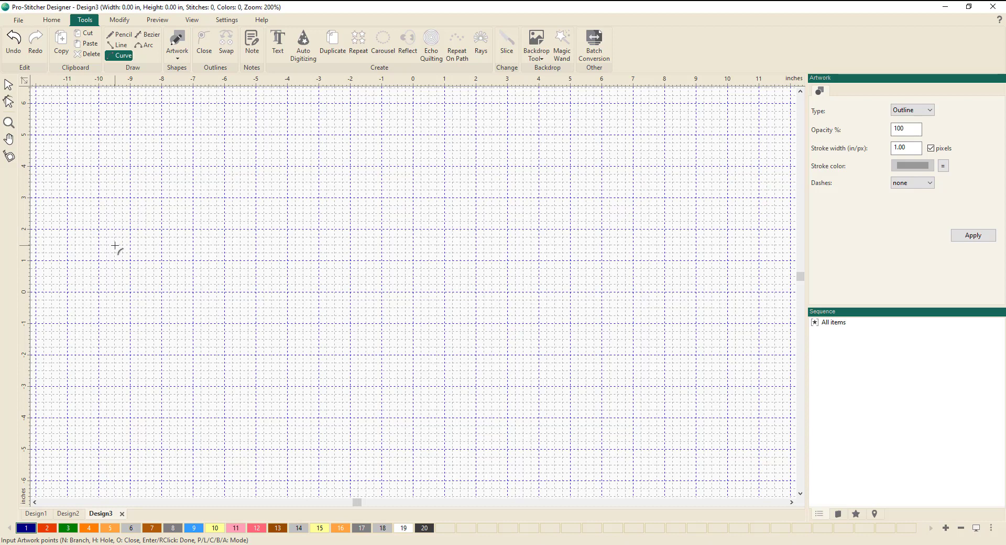
pyautogui.click(99, 269)
pyautogui.click(193, 198)
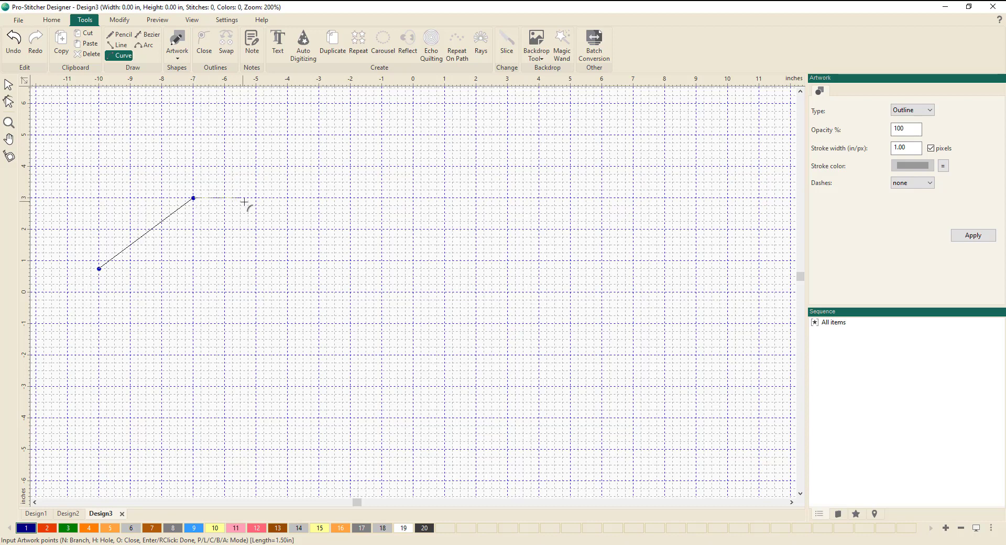
pyautogui.click(278, 229)
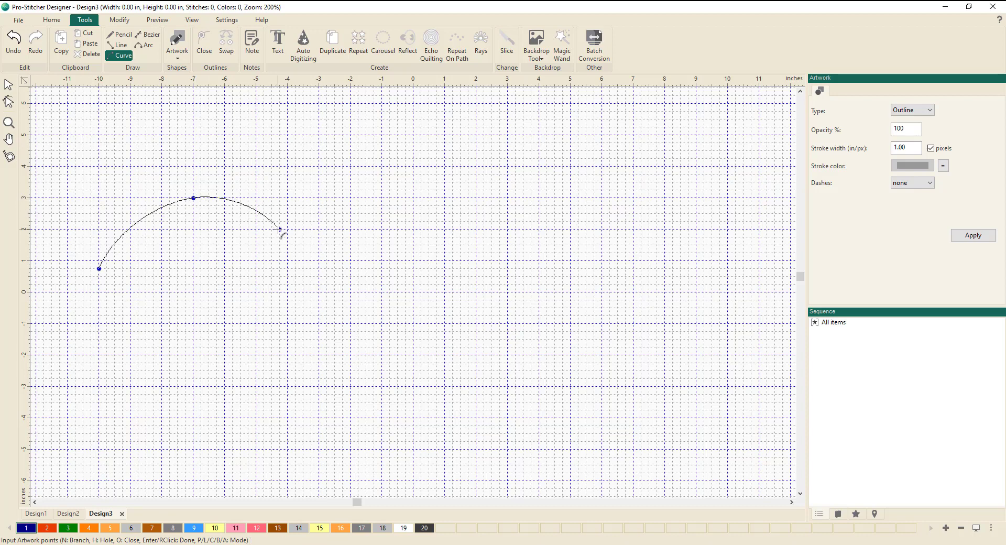
pyautogui.click(311, 268)
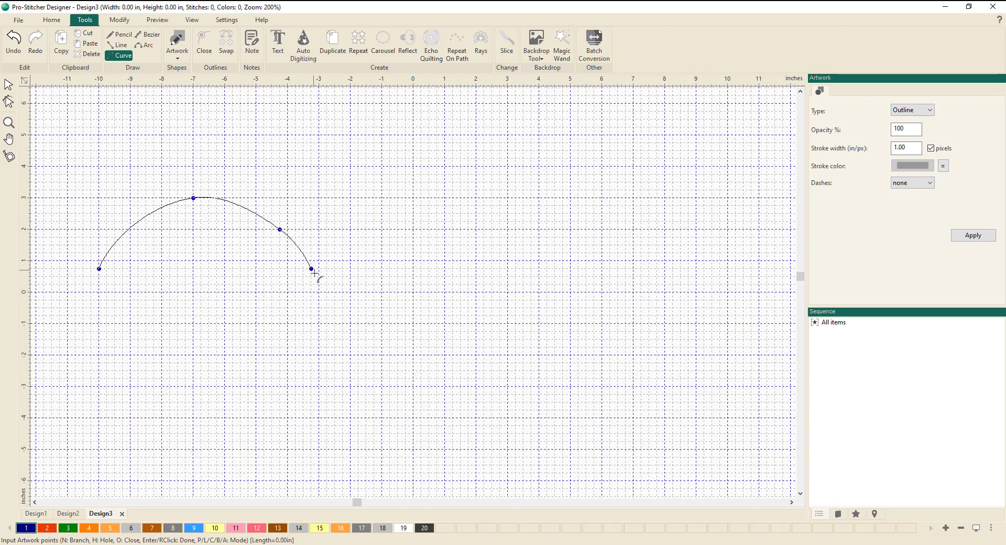
pyautogui.click(303, 340)
pyautogui.click(256, 348)
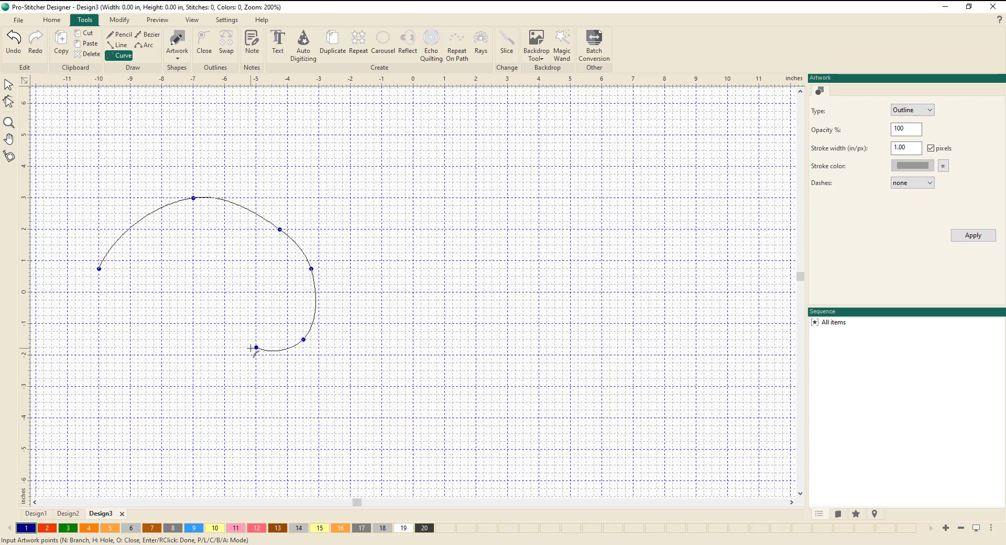
pyautogui.click(154, 324)
pyautogui.click(170, 277)
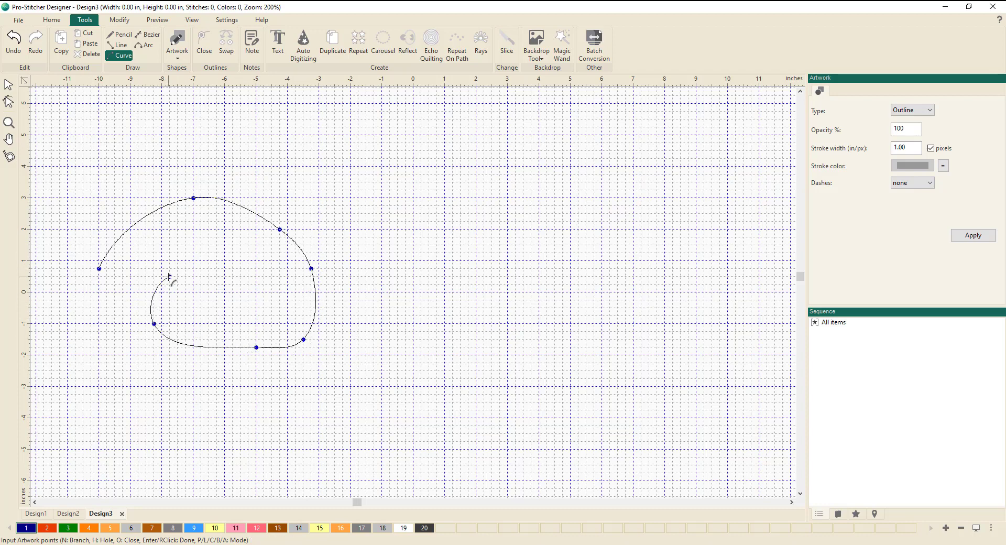
pyautogui.click(209, 237)
pyautogui.click(288, 190)
pyautogui.click(382, 182)
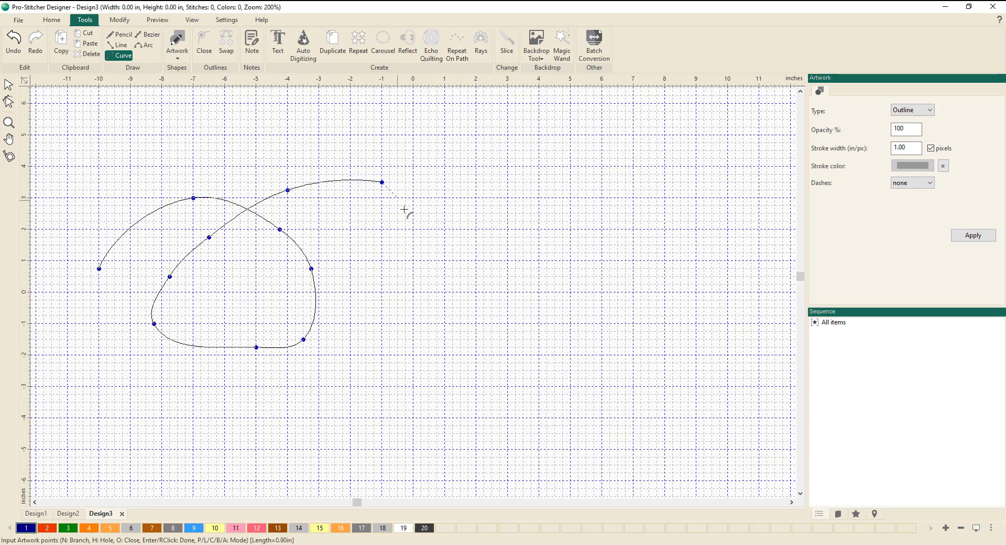
pyautogui.click(421, 245)
pyautogui.click(421, 340)
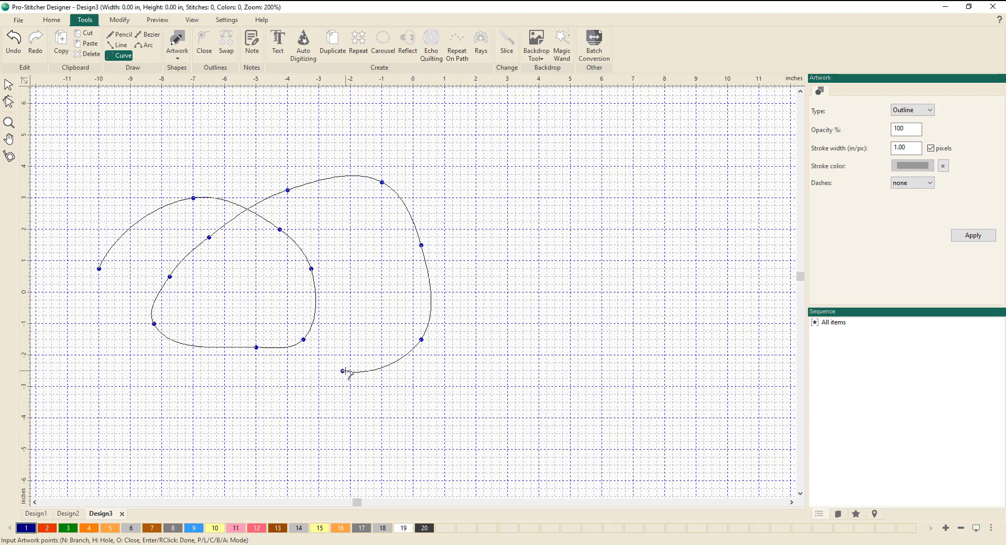
pyautogui.click(343, 371)
pyautogui.click(224, 394)
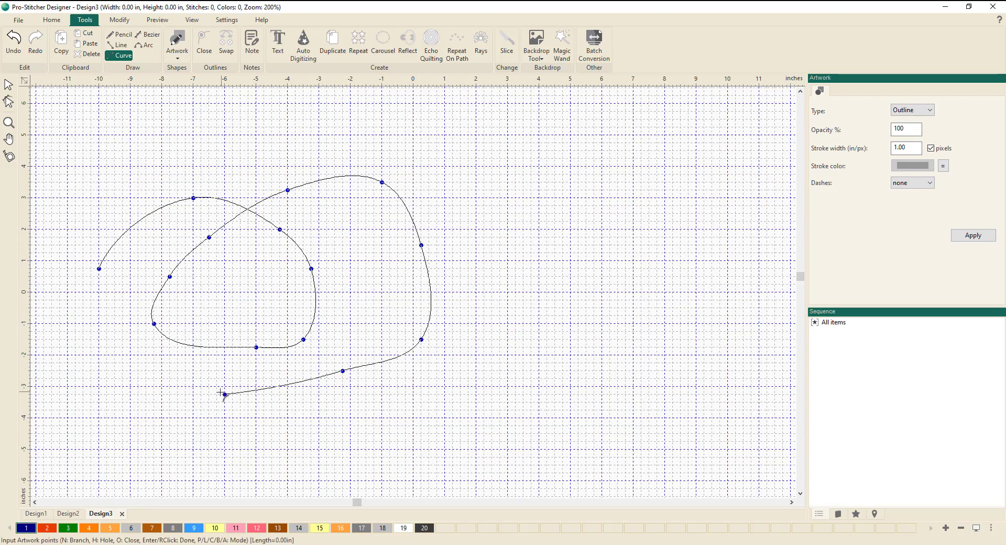
pyautogui.rightClick(191, 388)
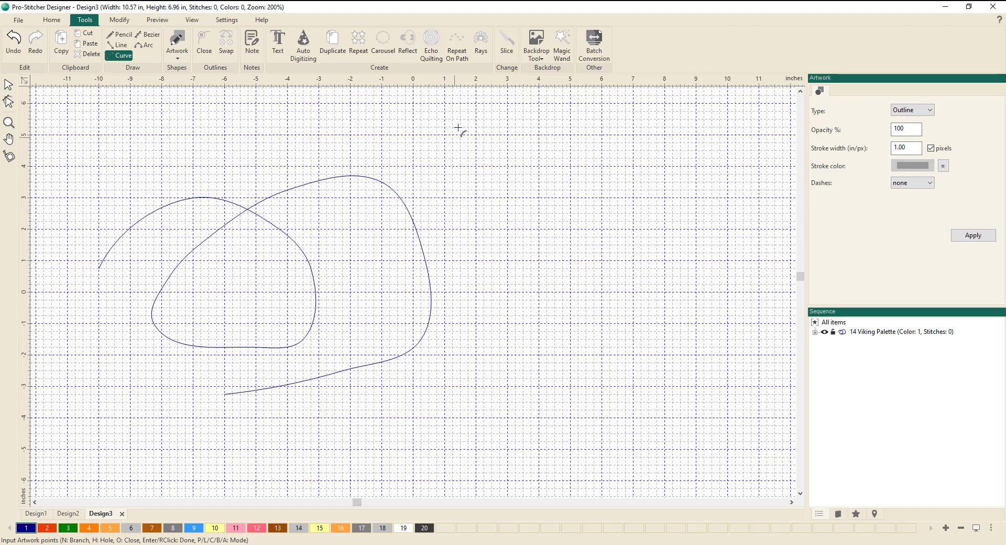
# Turn off Snap To Grid for the curve design.
pyautogui.rightClick(458, 80)
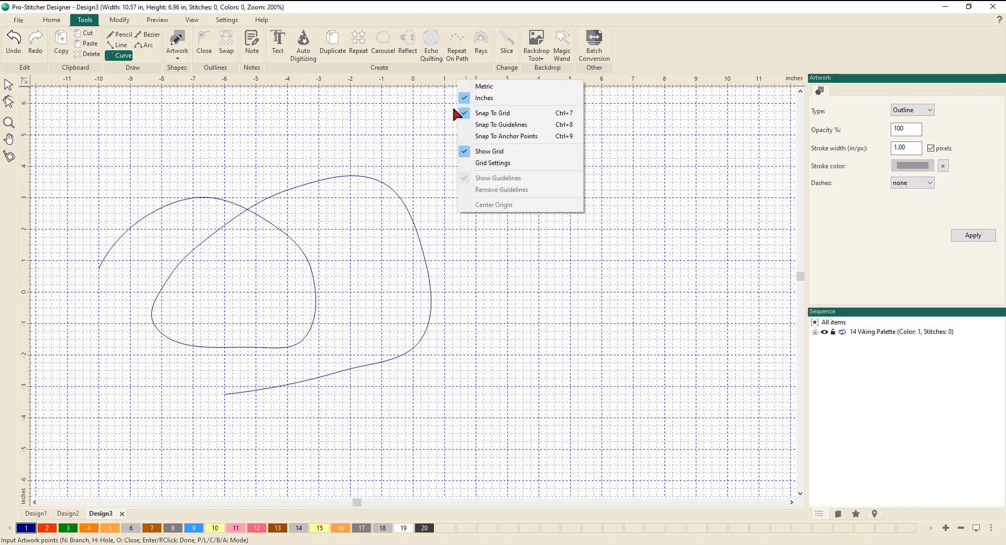
pyautogui.click(484, 114)
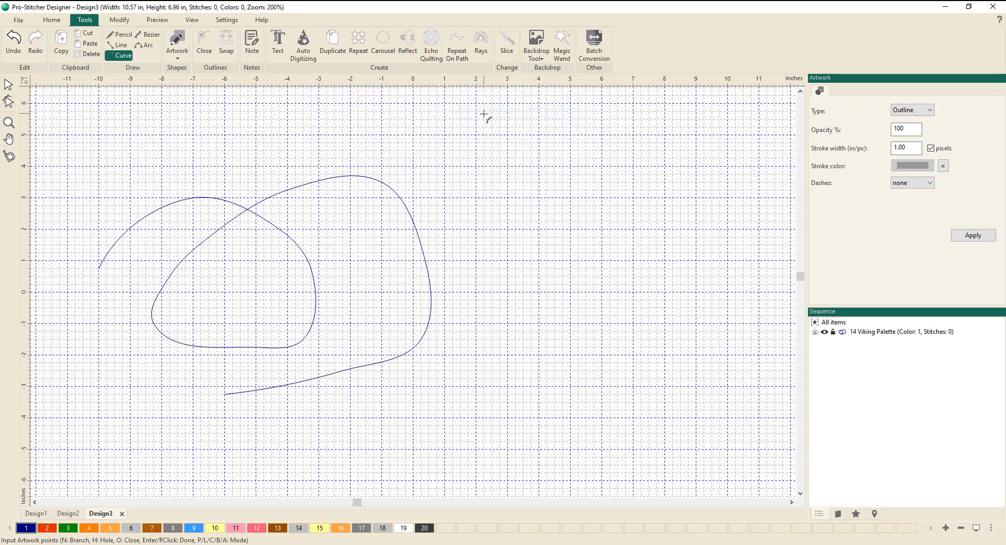
# Draw an open, self-crossing nineteen-point spiral outline with the Curve tool, about 7.1 by 8.9 in, right of the first curve shape.
pyautogui.click(507, 227)
pyautogui.click(571, 200)
pyautogui.click(609, 241)
pyautogui.click(626, 312)
pyautogui.click(582, 356)
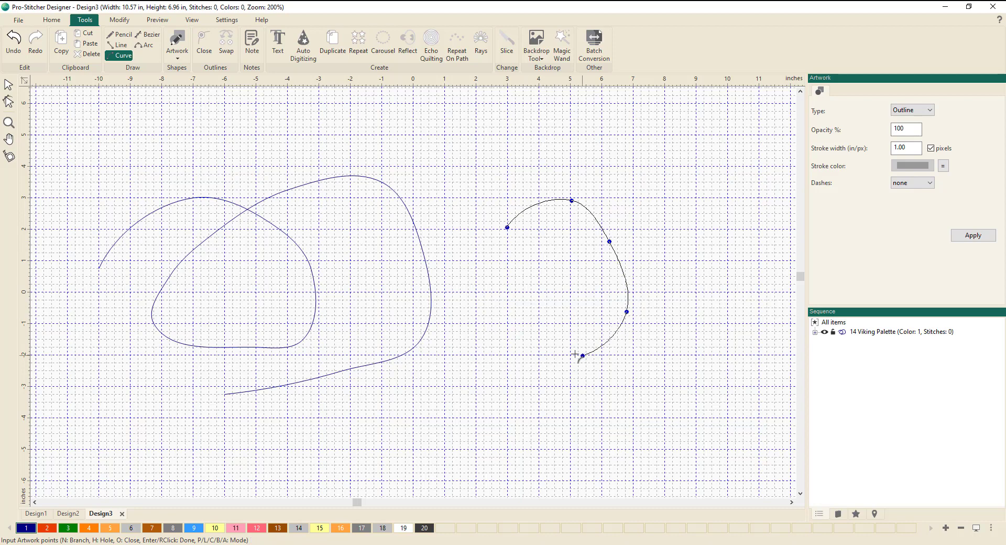
pyautogui.click(507, 324)
pyautogui.click(509, 279)
pyautogui.click(560, 264)
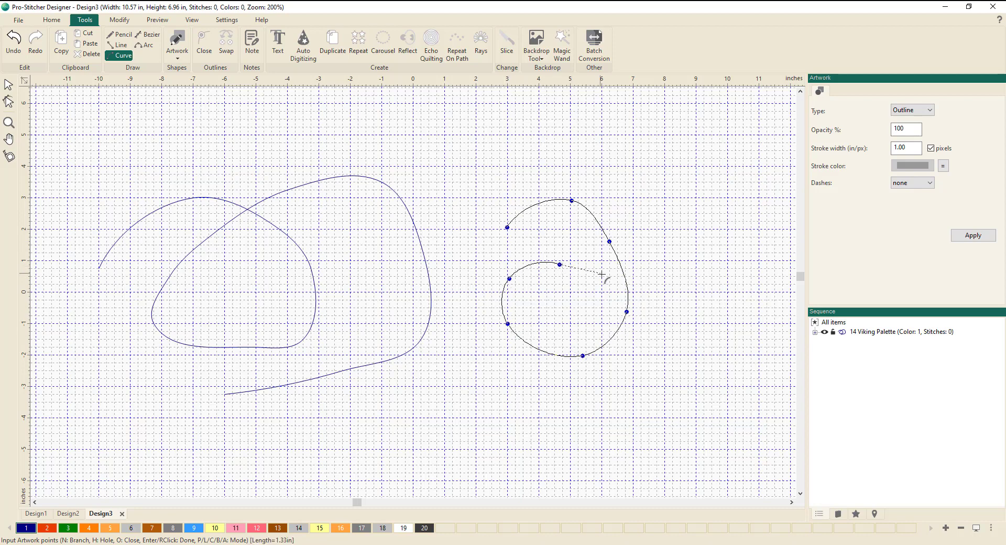
pyautogui.click(603, 275)
pyautogui.click(615, 309)
pyautogui.click(627, 356)
pyautogui.click(613, 417)
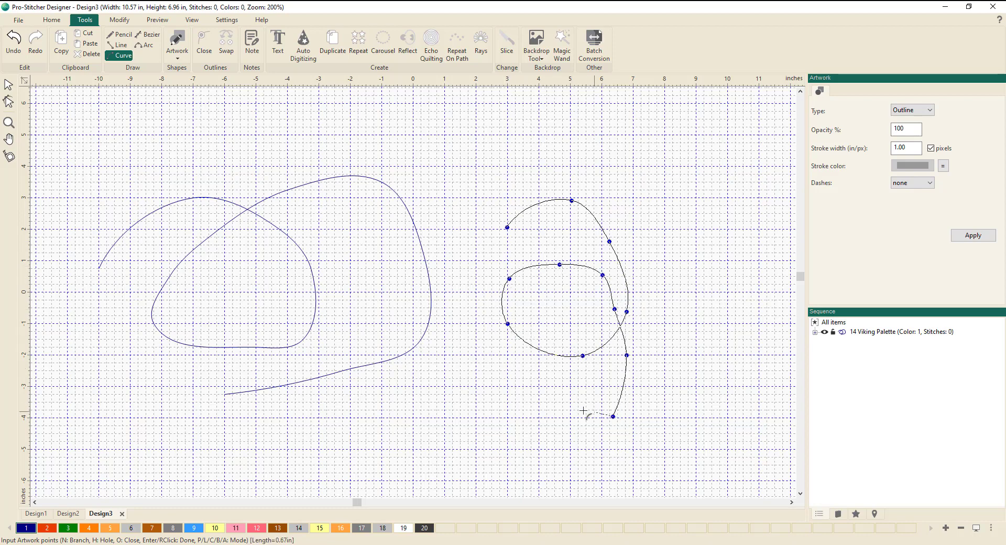
pyautogui.click(537, 400)
pyautogui.click(474, 371)
pyautogui.click(466, 304)
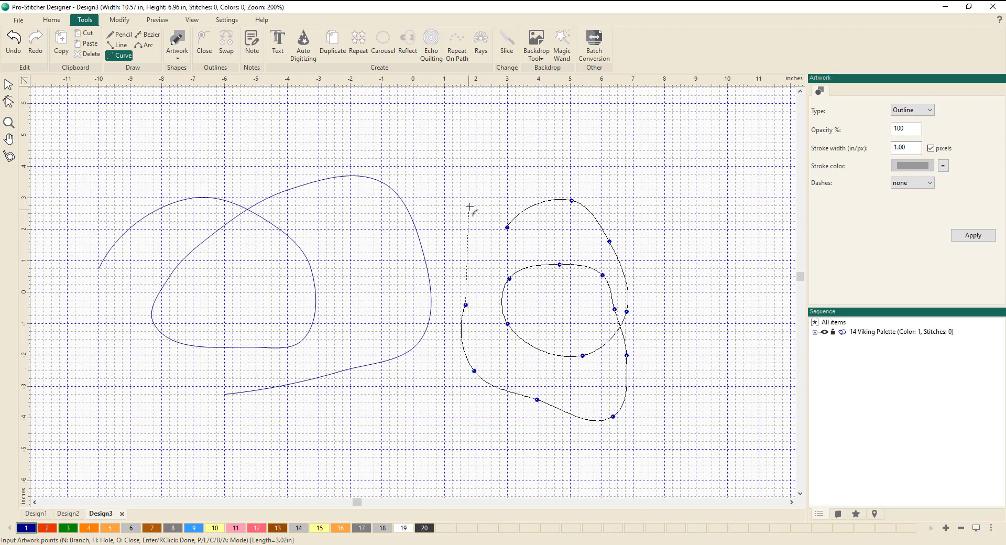
pyautogui.click(470, 205)
pyautogui.click(527, 151)
pyautogui.click(648, 159)
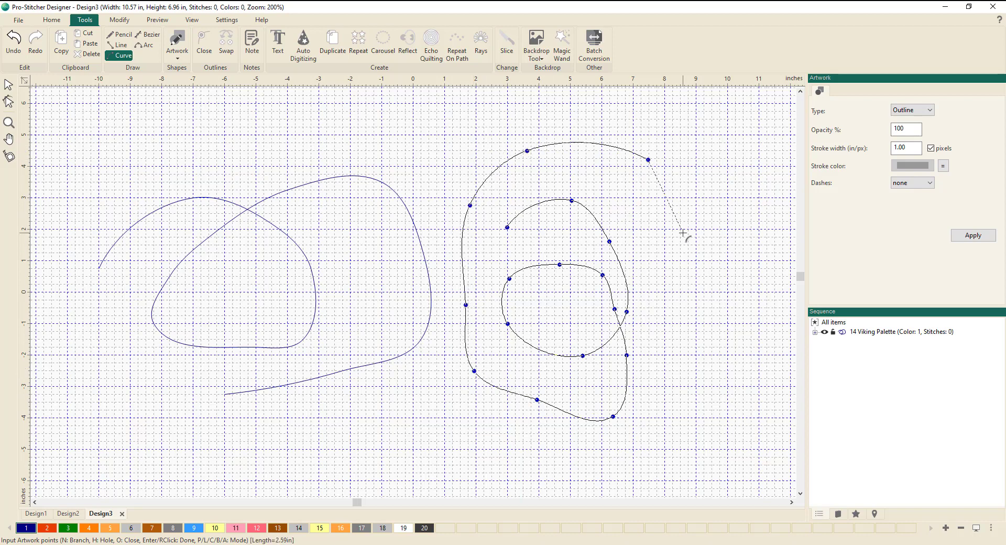
pyautogui.click(684, 232)
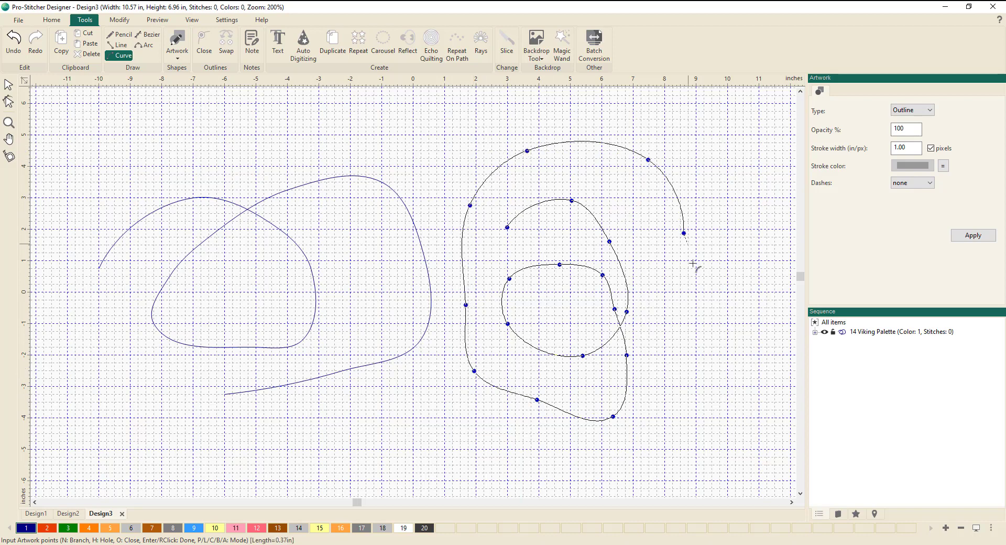
pyautogui.rightClick(704, 310)
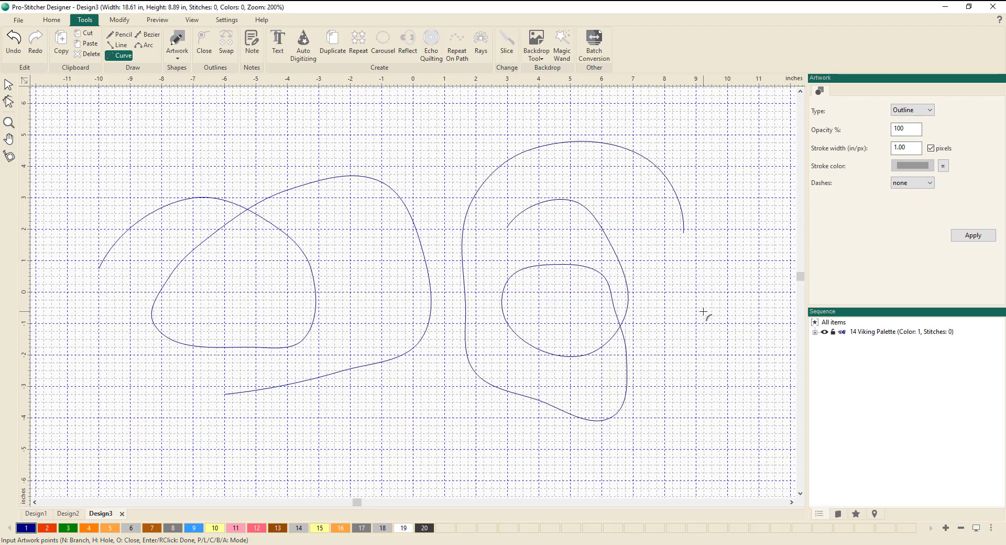
pyautogui.press('Escape')
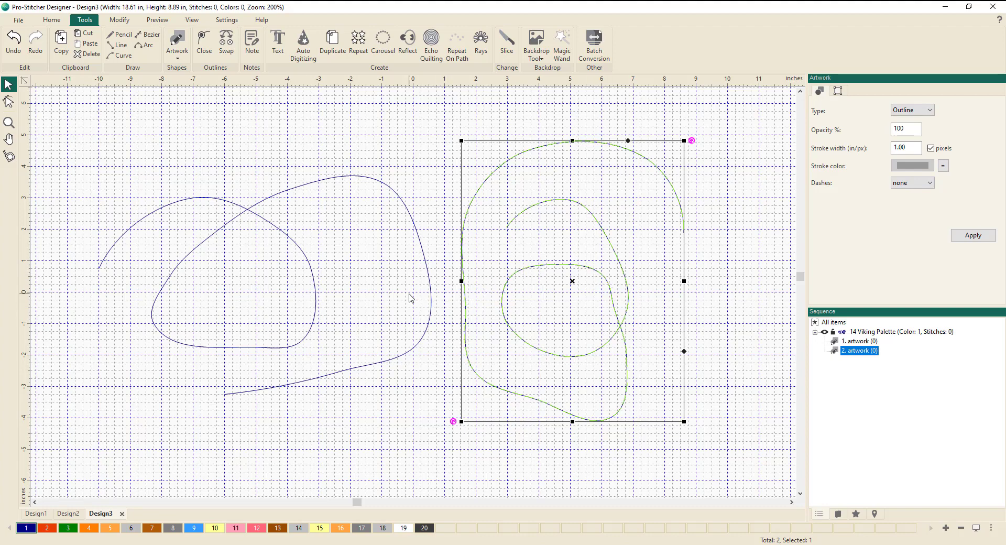
# Create a new design, start the Bezier tool and turn on Snap To Grid.
pyautogui.hotkey('ctrl', 'n')
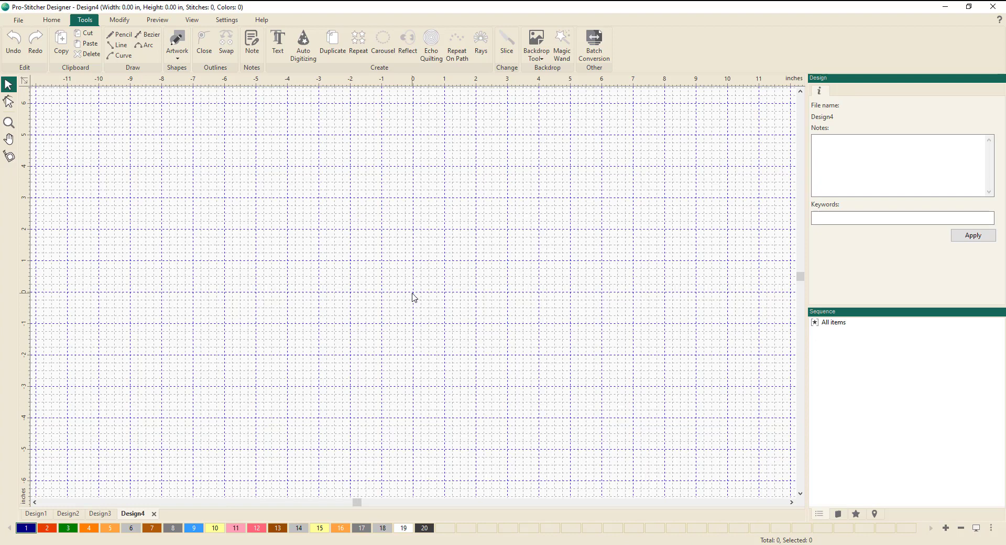
pyautogui.press('b')
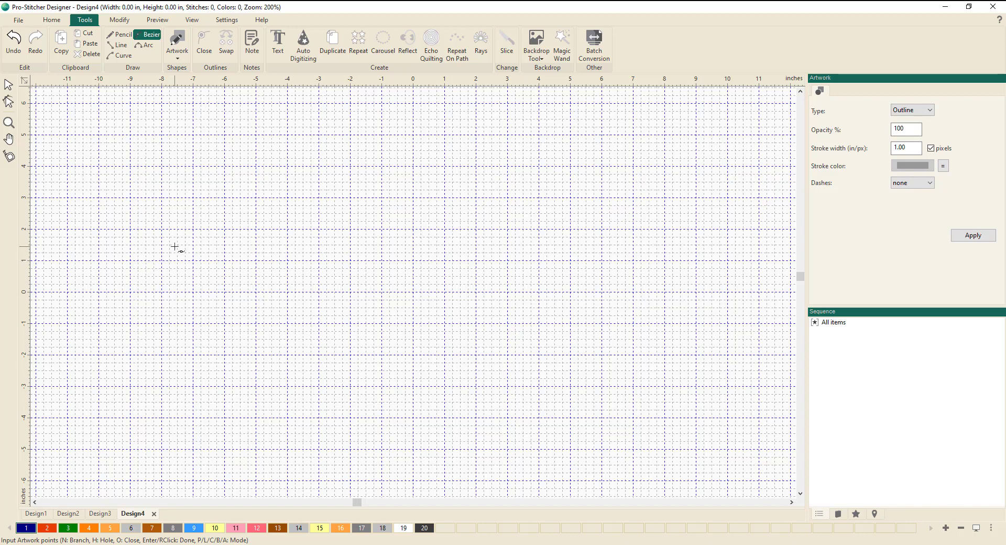
pyautogui.rightClick(305, 84)
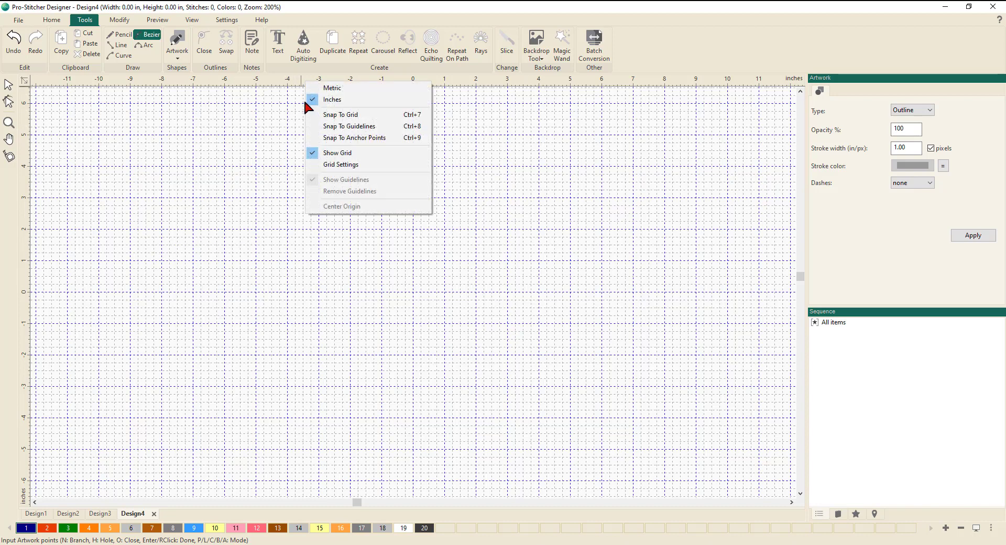
pyautogui.click(330, 116)
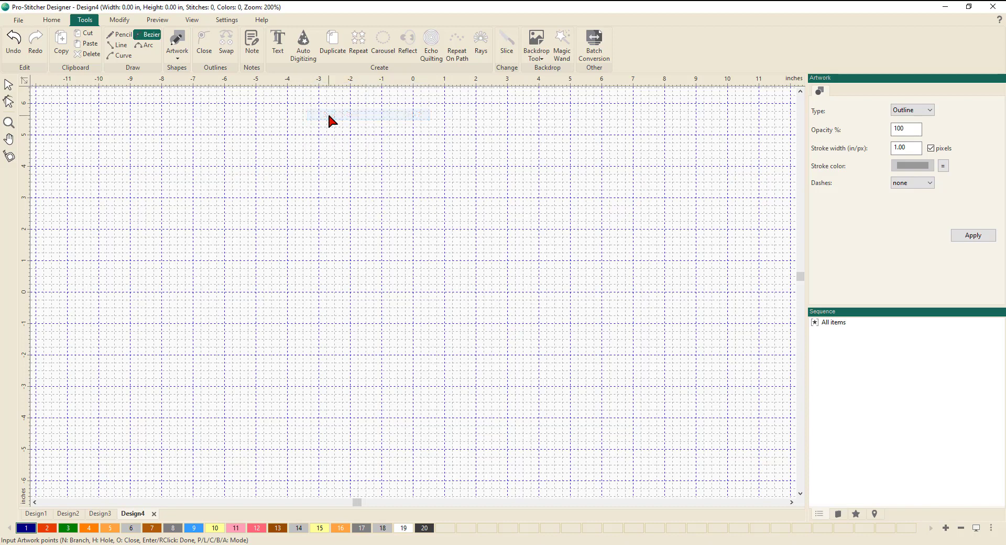
# Start a Bezier outline with straight segments through (-9, 0), (-7, 2) and (-5, 0), plus a smooth point at (-3, 2) with 1-inch horizontal handles.
pyautogui.click(131, 292)
pyautogui.click(193, 229)
pyautogui.click(256, 292)
pyautogui.click(318, 229)
pyautogui.moveTo(318, 229); pyautogui.dragTo(349, 229)
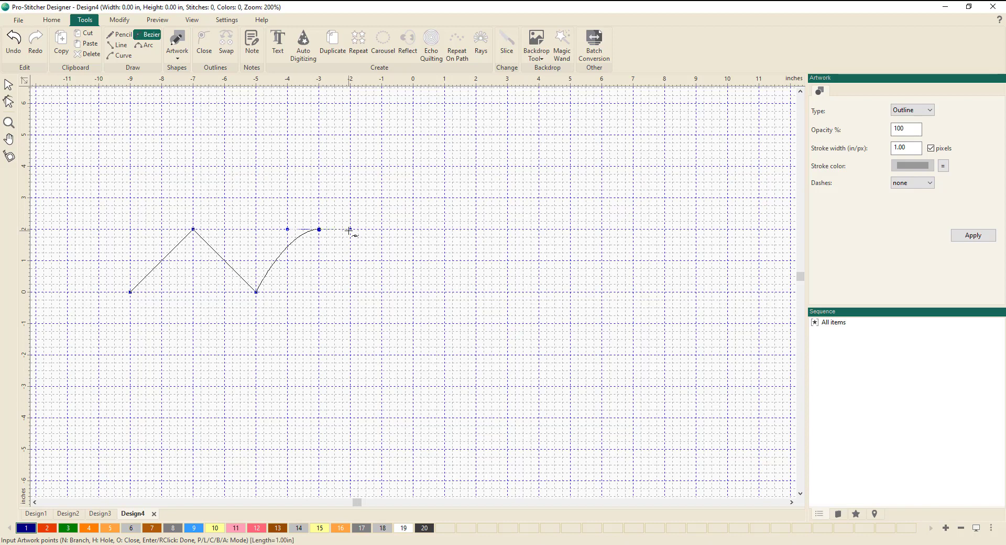
# Continue the Bezier outline with smooth points at (-1, 0) and (1, 2), giving the second one horizontal handles 2 inches long.
pyautogui.click(382, 292)
pyautogui.moveTo(382, 292); pyautogui.dragTo(412, 293)
pyautogui.moveTo(444, 229); pyautogui.dragTo(504, 228)
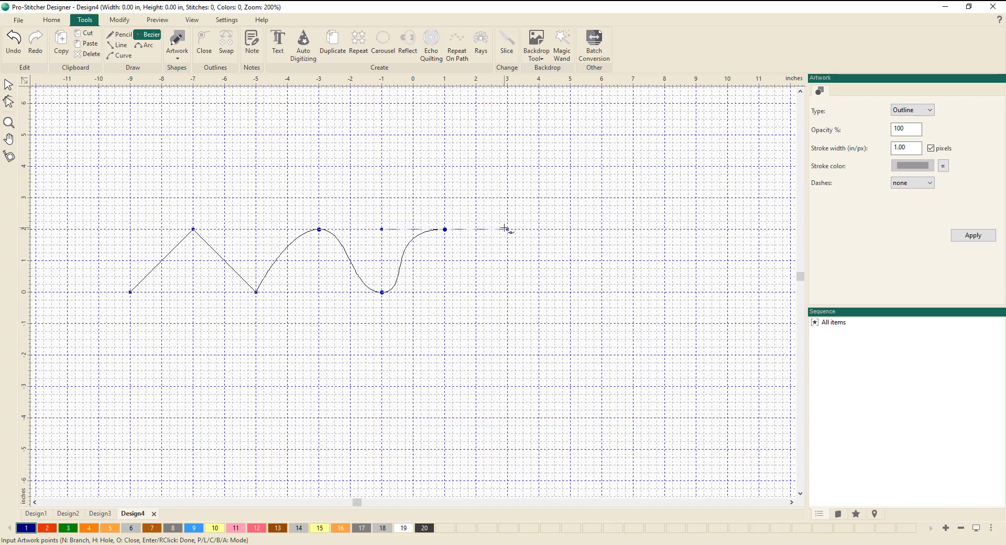
pyautogui.moveTo(504, 229); pyautogui.dragTo(507, 229)
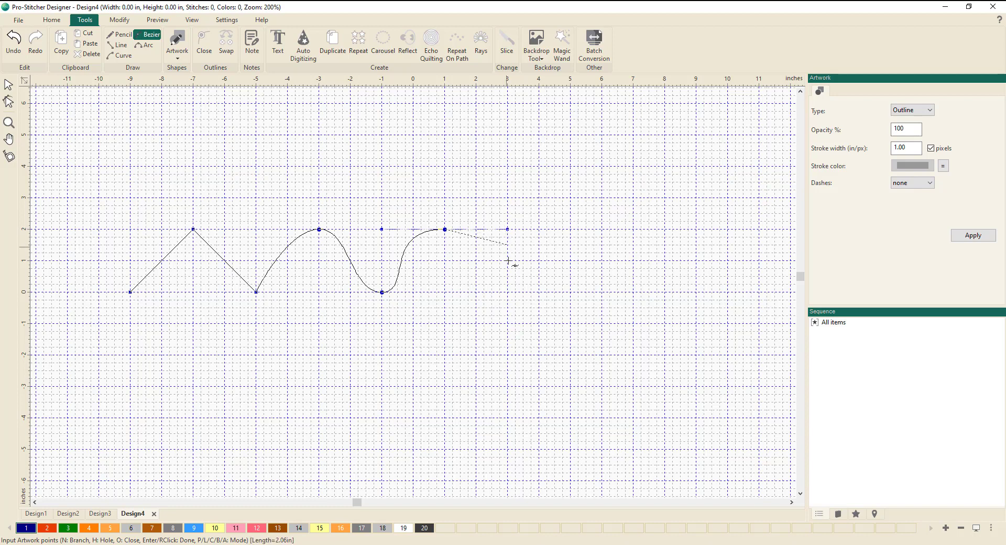
# End the Bezier outline at (3, 0) with a vertical handle 2 inches long and finish the shape.
pyautogui.click(508, 292)
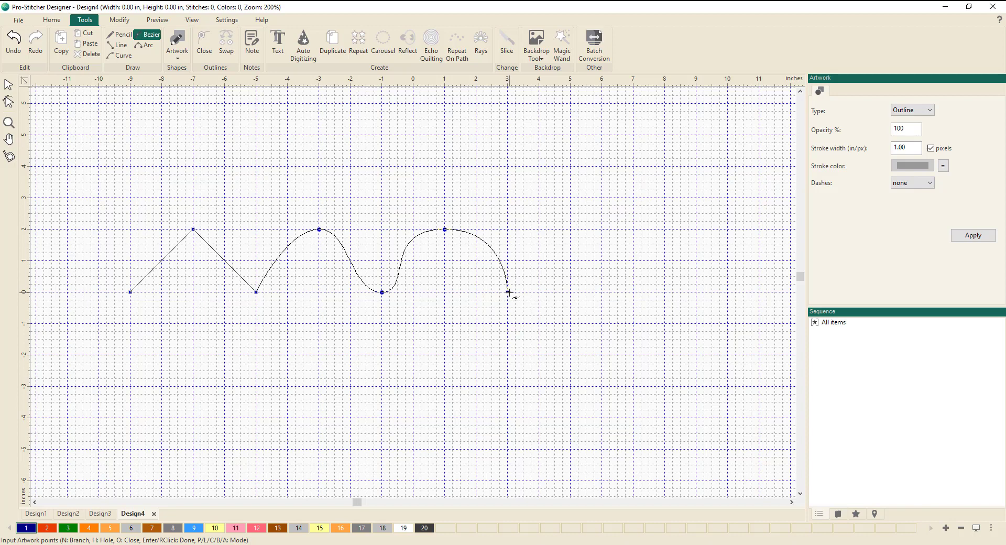
pyautogui.moveTo(508, 292); pyautogui.dragTo(508, 354)
pyautogui.moveTo(507, 354); pyautogui.dragTo(507, 354)
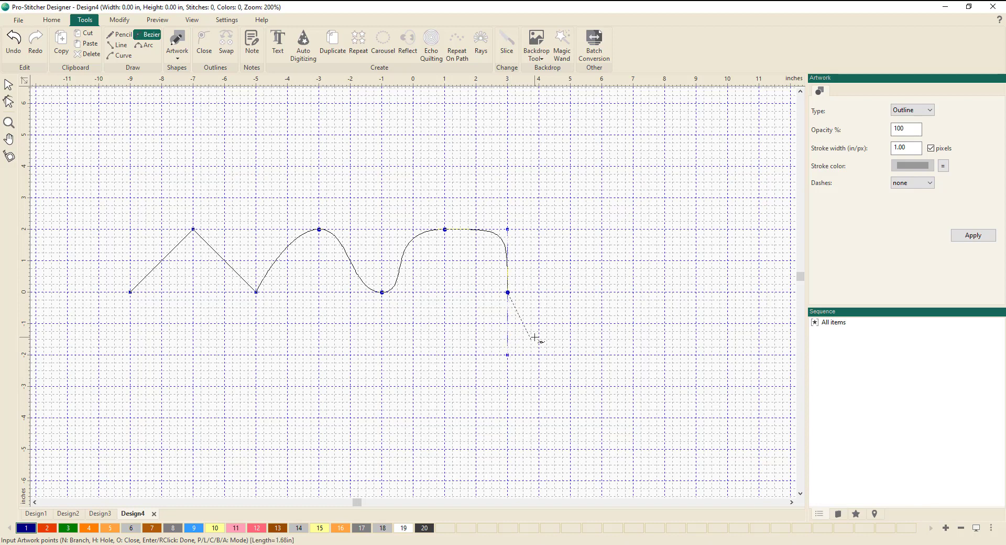
pyautogui.rightClick(544, 323)
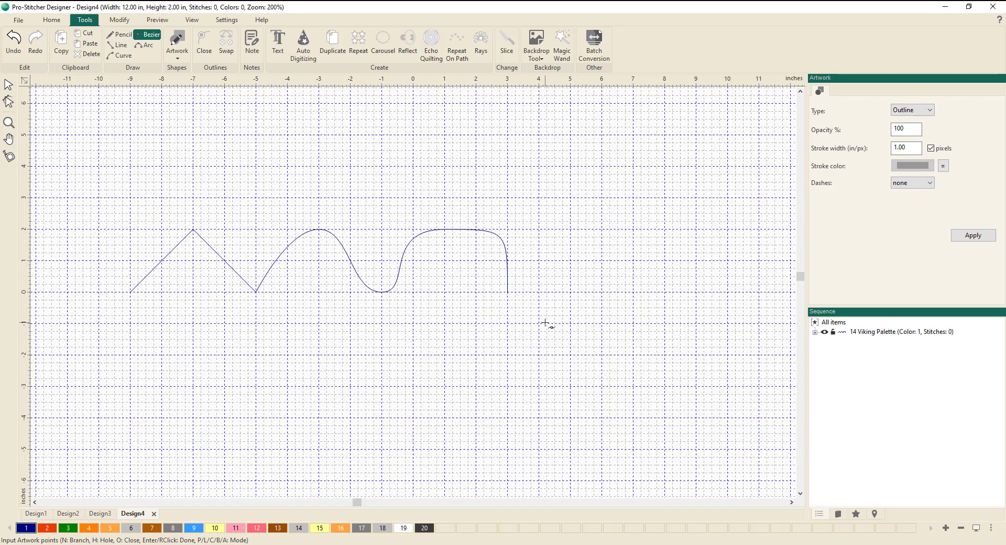
# Create a new design and draw a closed 4-inch circle with the Arc tool, centred at (-8, -1).
pyautogui.hotkey('ctrl', 'n')
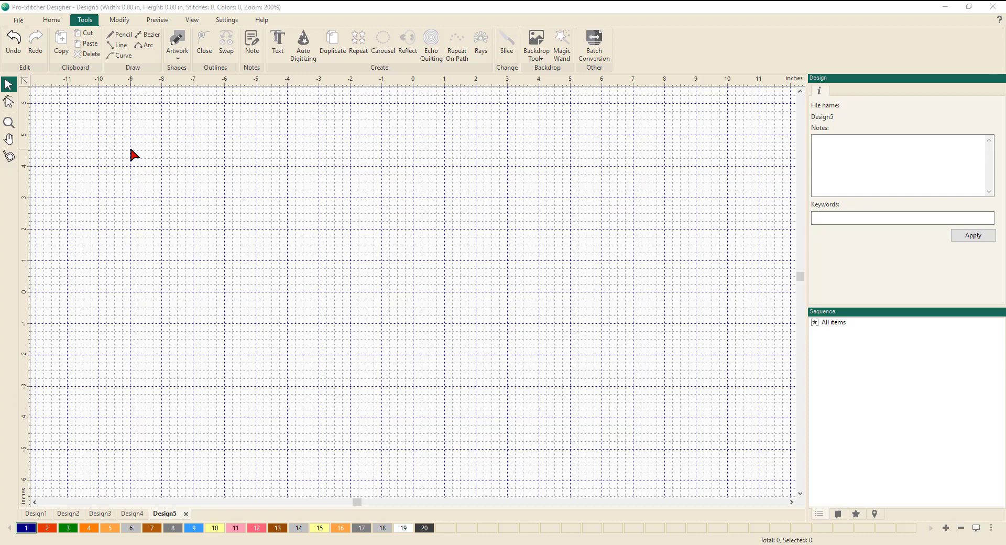
pyautogui.click(147, 48)
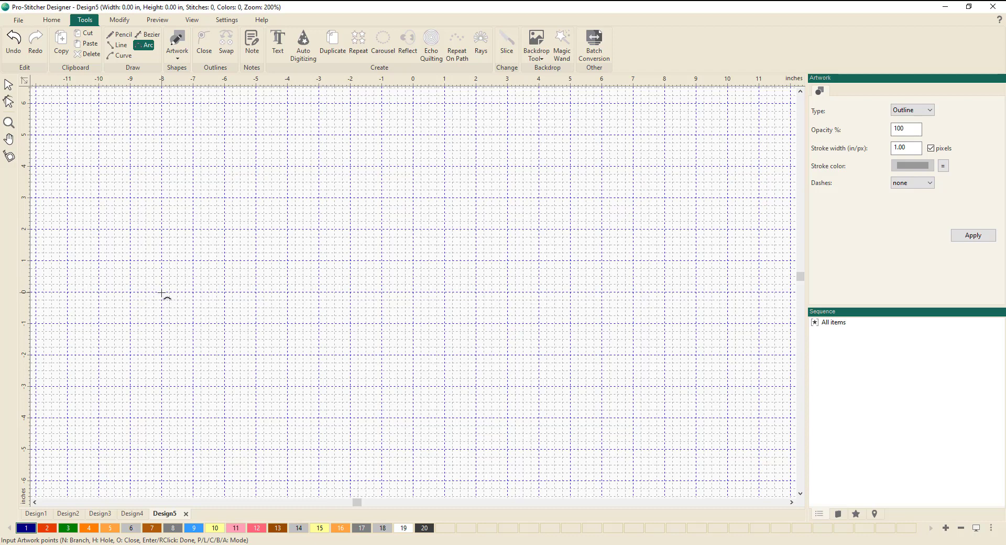
pyautogui.click(162, 261)
pyautogui.click(224, 322)
pyautogui.click(161, 386)
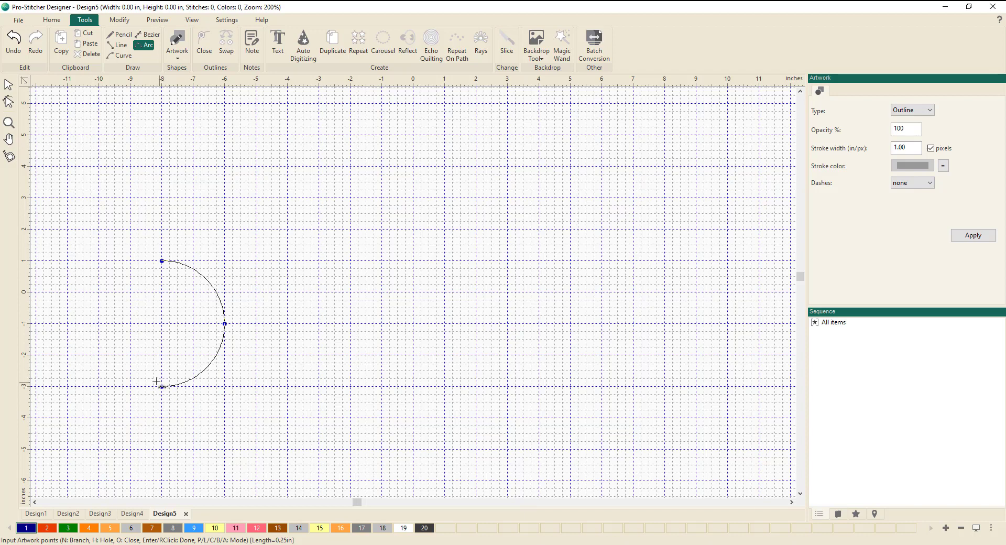
pyautogui.click(99, 323)
pyautogui.click(161, 260)
pyautogui.rightClick(162, 262)
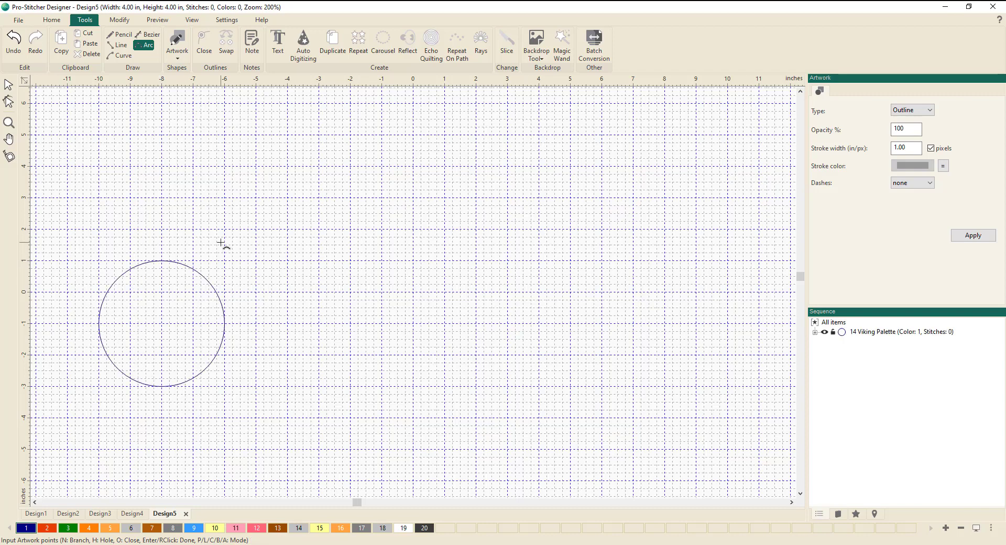
# Start an Arc outline right of the circle with a semicircle from (-5, 0) through (-4, 1) to (-3, 0).
pyautogui.click(255, 293)
pyautogui.click(288, 260)
pyautogui.click(319, 291)
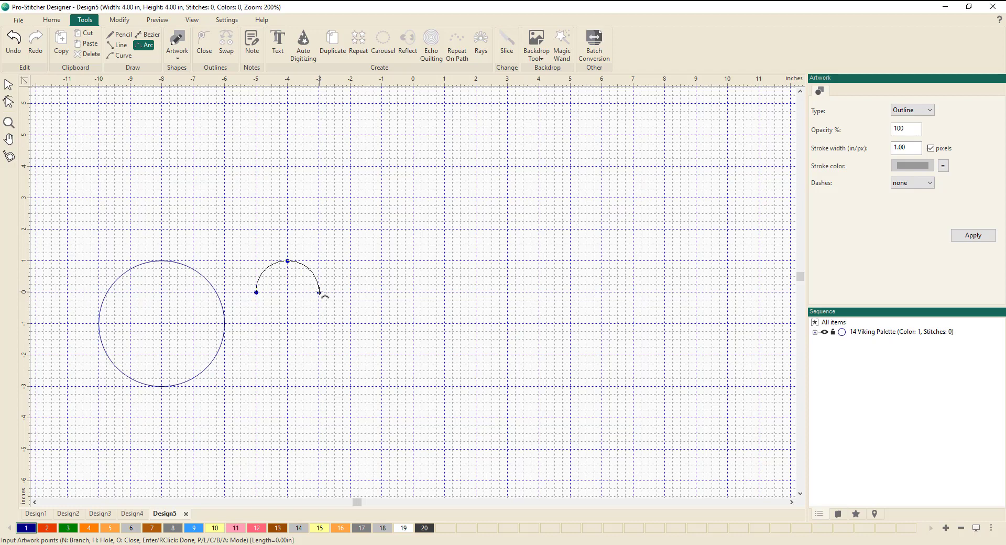
pyautogui.click(350, 324)
pyautogui.click(382, 291)
pyautogui.click(414, 275)
pyautogui.press('BackSpace')
pyautogui.press('BackSpace')
pyautogui.press('BackSpace')
# Extend the arc into an even wave of three more 1-inch-radius semicircles, alternately below and above the zero line, ending at (3, 0).
pyautogui.click(350, 324)
pyautogui.click(382, 292)
pyautogui.click(382, 291)
pyautogui.click(413, 261)
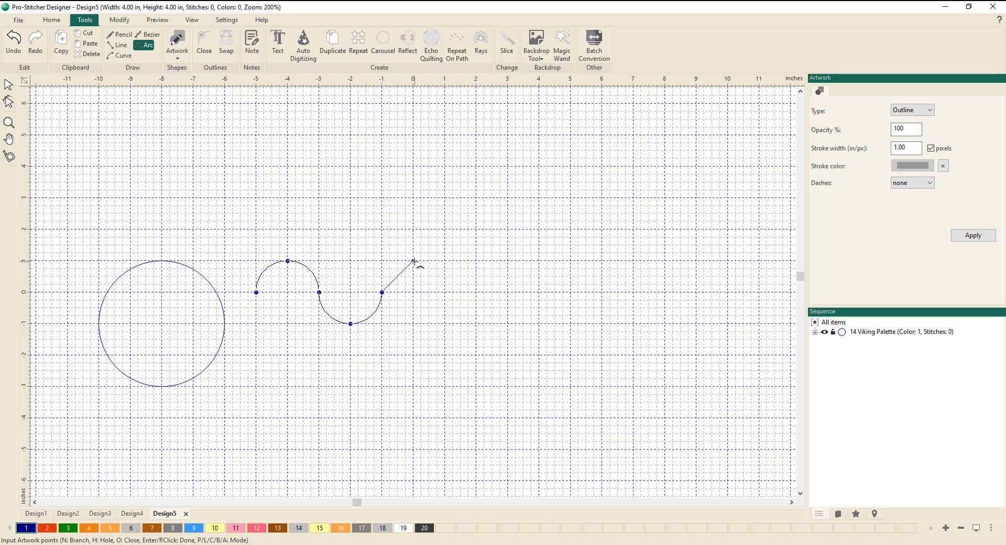
pyautogui.click(444, 292)
pyautogui.click(476, 323)
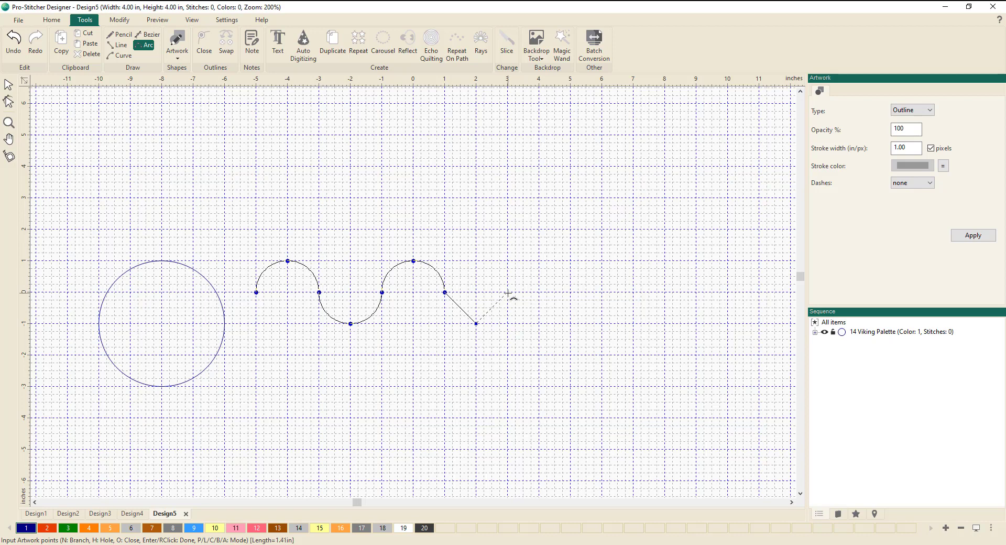
pyautogui.click(508, 292)
pyautogui.rightClick(508, 292)
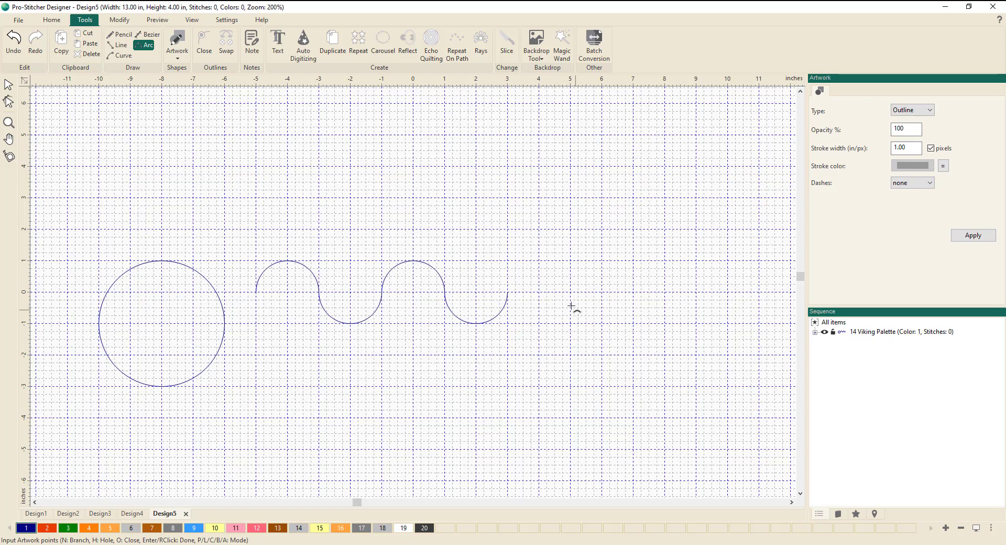
# Draw an open outward spiral with the Arc tool right of the wave, starting at (7, 0), about 5.7 by 5.1 in.
pyautogui.click(633, 292)
pyautogui.click(664, 315)
pyautogui.click(632, 331)
pyautogui.click(601, 307)
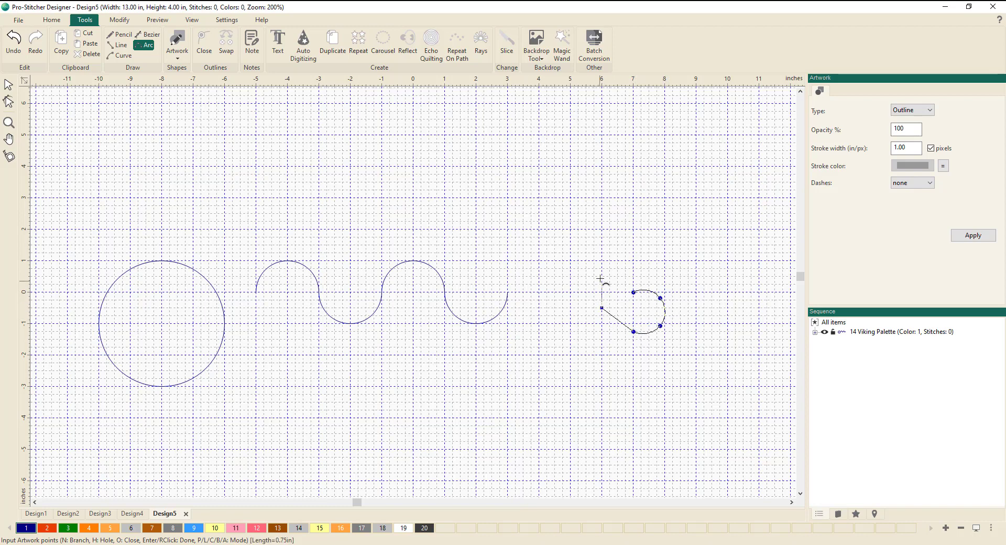
pyautogui.click(610, 261)
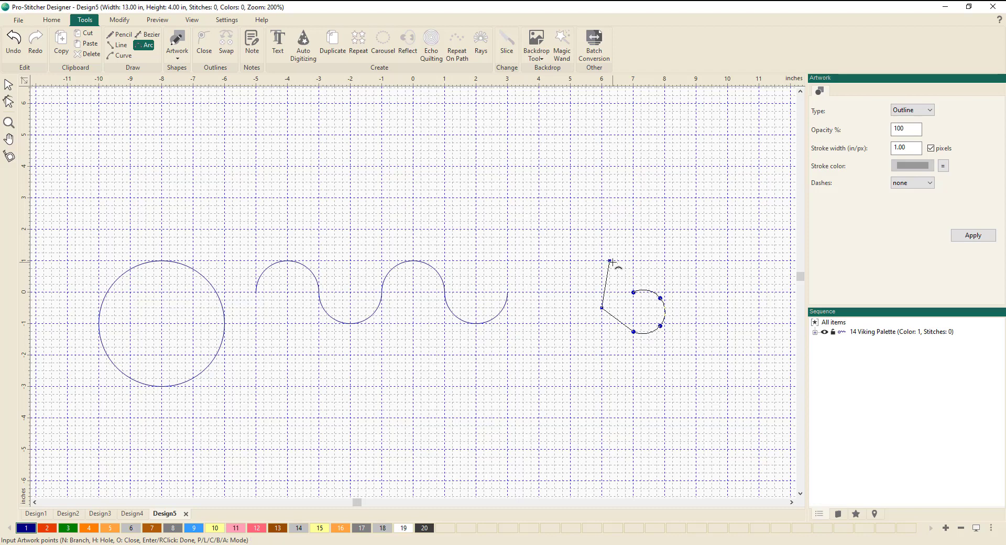
pyautogui.click(664, 252)
pyautogui.click(704, 284)
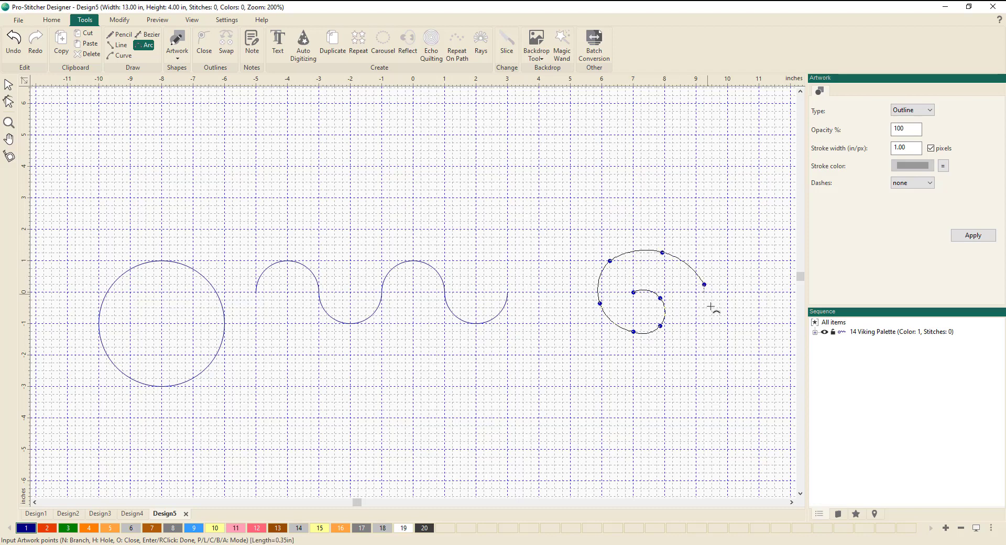
pyautogui.click(712, 333)
pyautogui.click(680, 370)
pyautogui.click(571, 323)
pyautogui.click(559, 271)
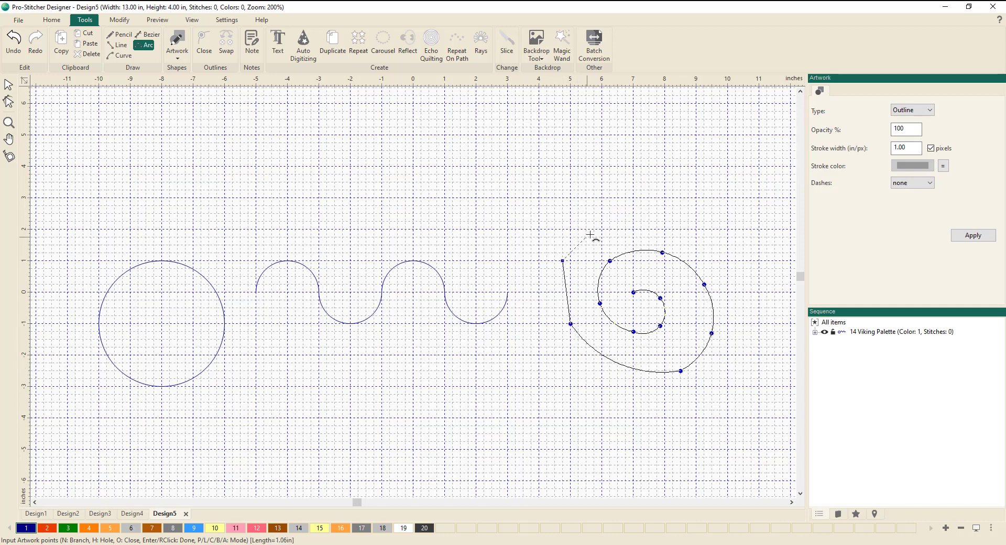
pyautogui.click(594, 229)
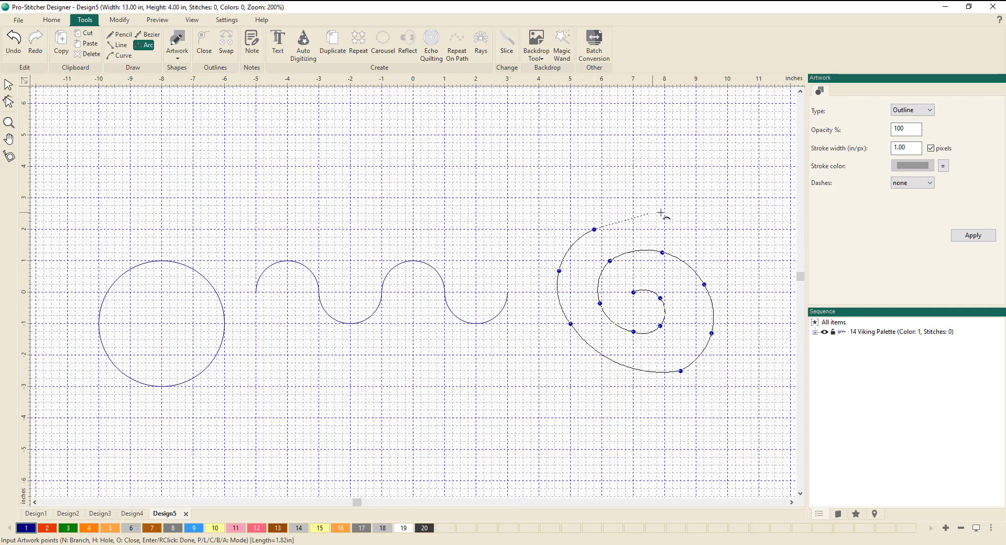
pyautogui.click(736, 253)
pyautogui.rightClick(743, 273)
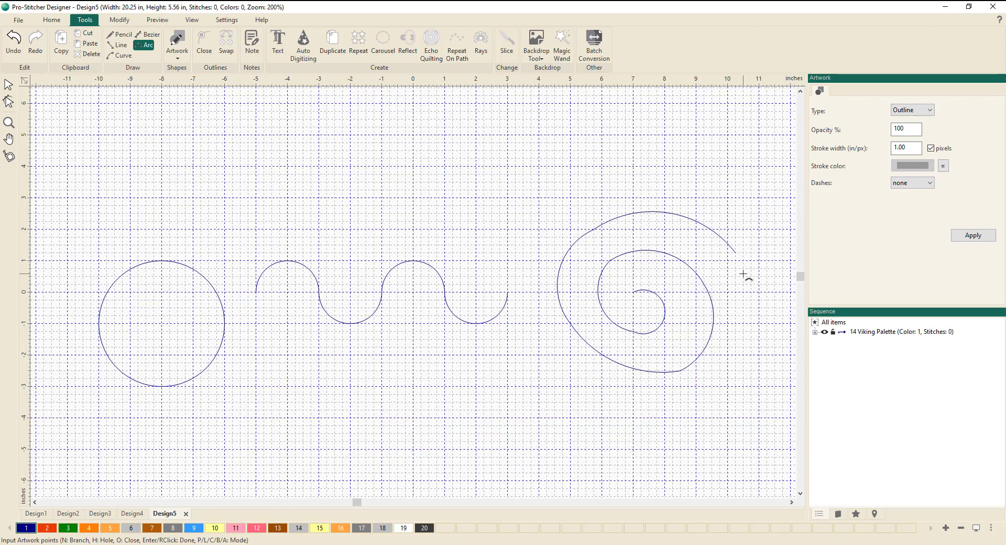
pyautogui.press('Return')
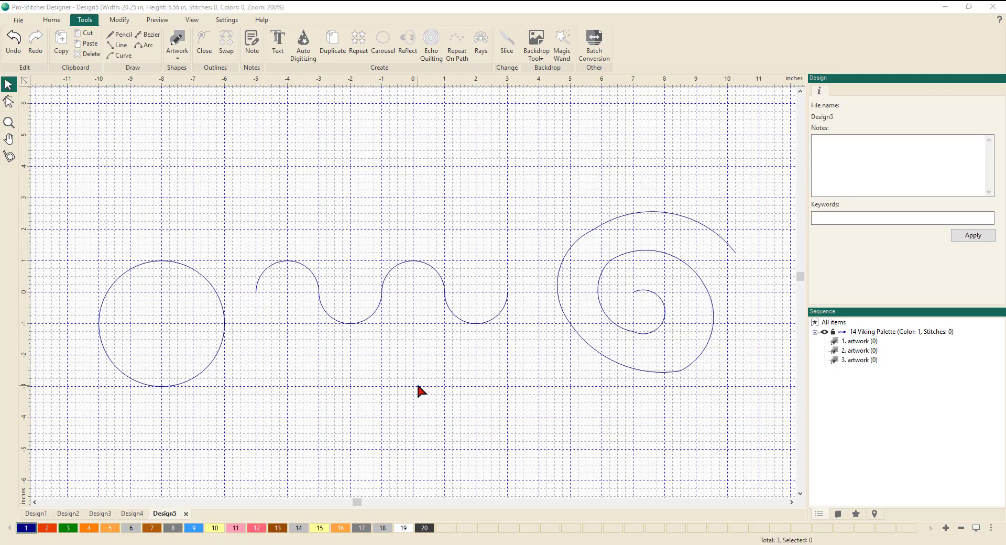